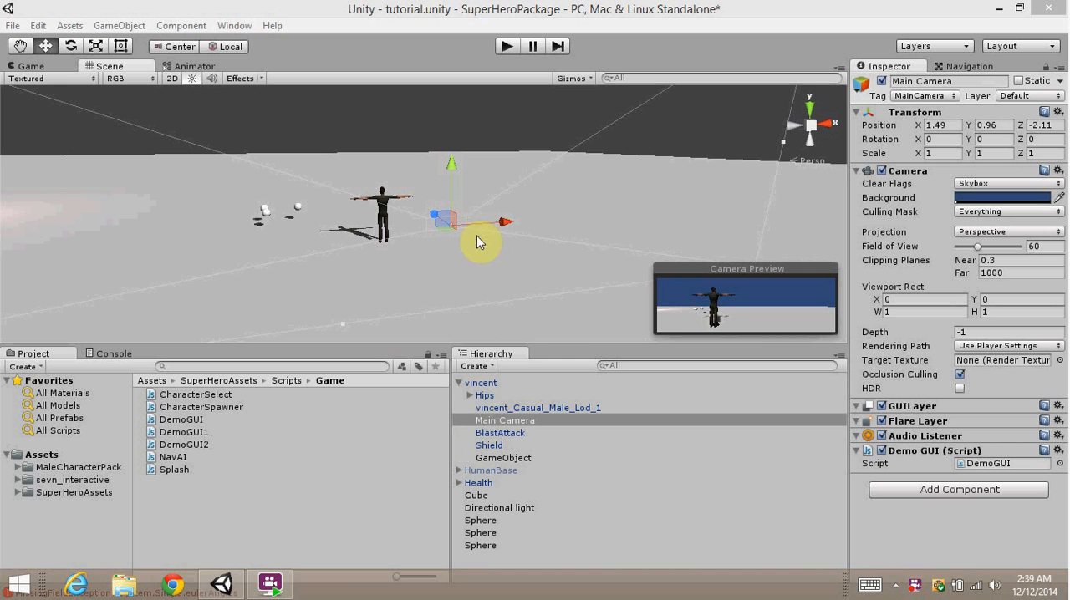
Frame the Health object in the scene and play-test the tutorial scene to view its controls and health display.
{"action": "left_click", "coordinate": [481, 482]}
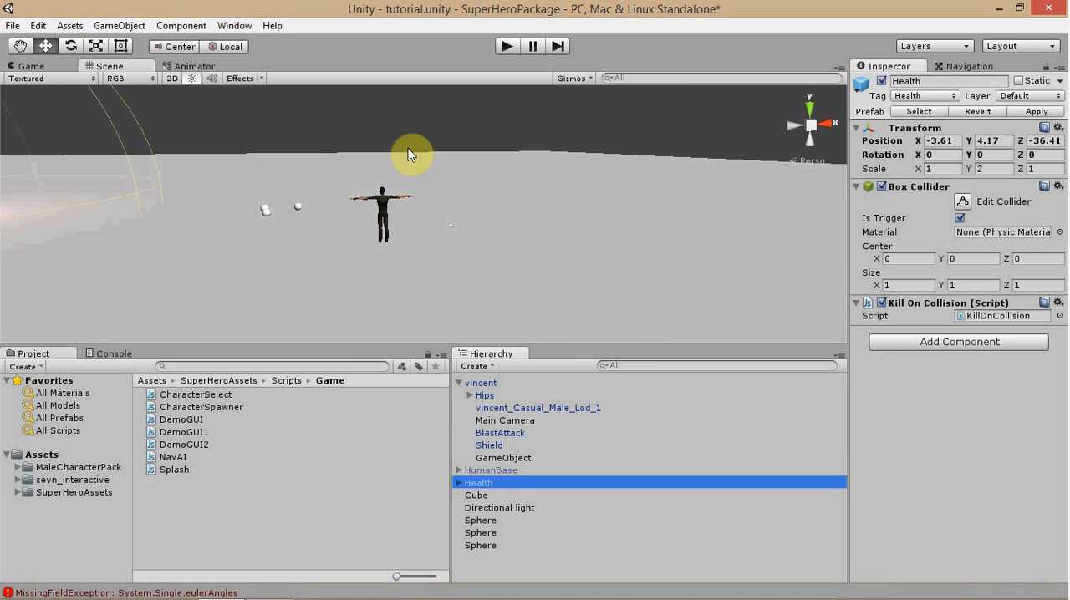
{"action": "key", "text": "f"}
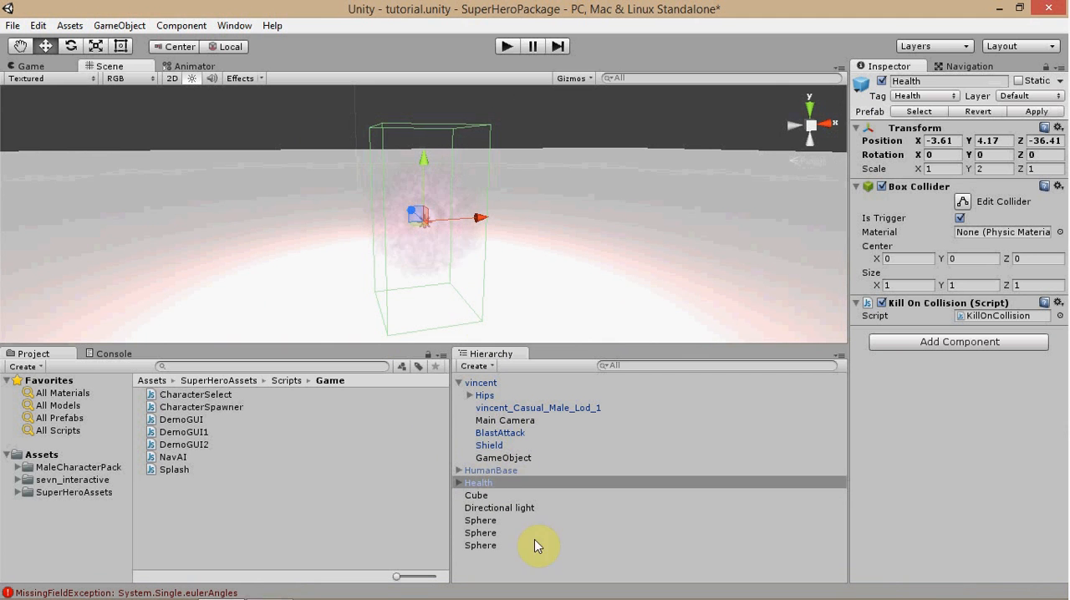
{"action": "left_click", "coordinate": [512, 422]}
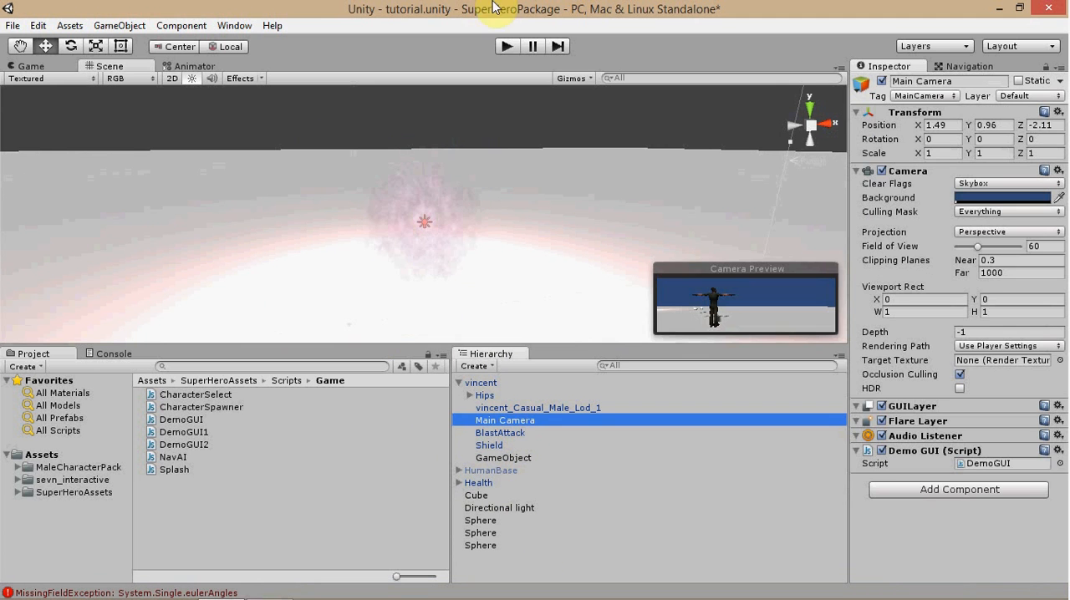
{"action": "left_click", "coordinate": [506, 48]}
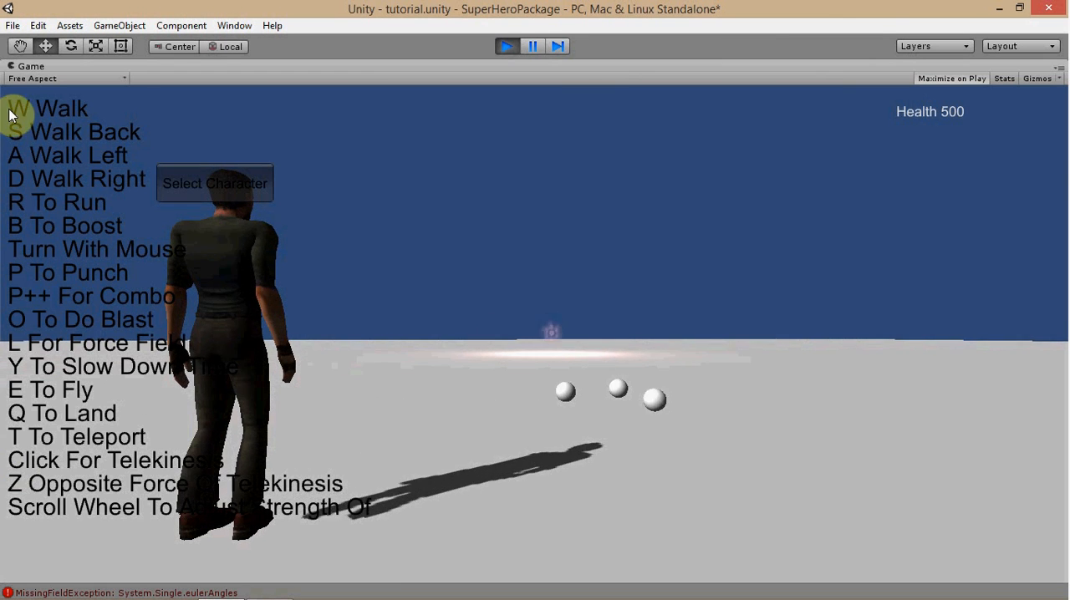
{"action": "left_click", "coordinate": [507, 45]}
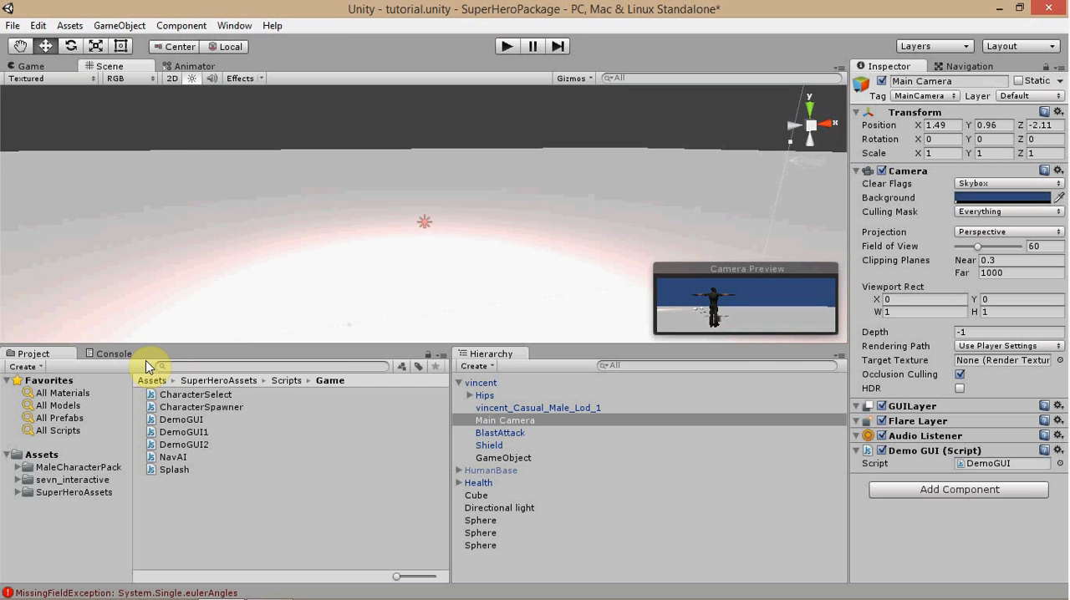
Create a new scene, saving the changes made to tutorial.unity.
{"action": "left_click", "coordinate": [14, 26]}
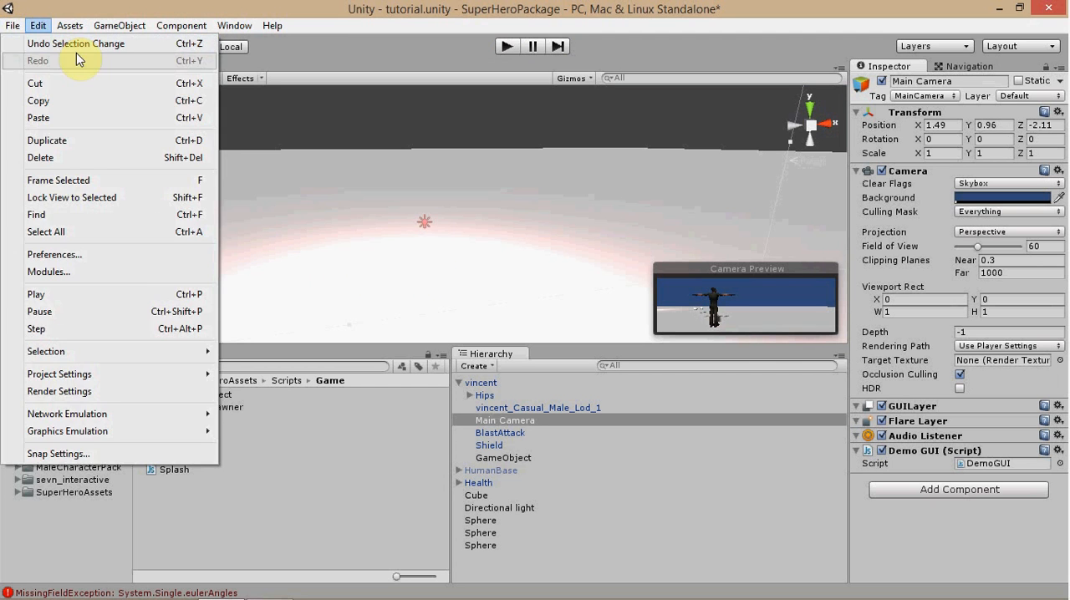
{"action": "left_click", "coordinate": [33, 43]}
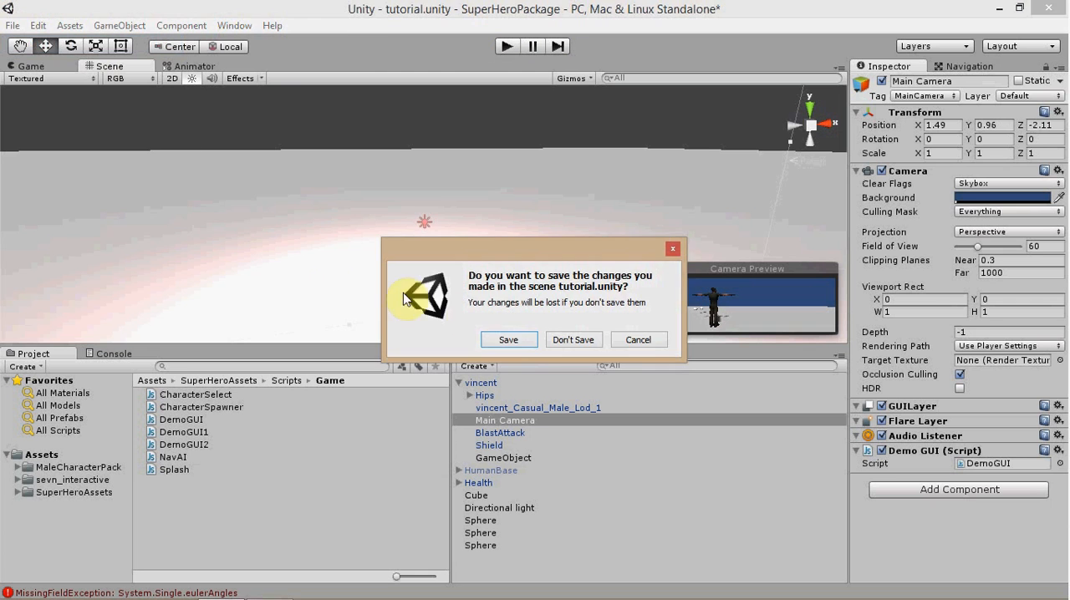
{"action": "left_click", "coordinate": [513, 341]}
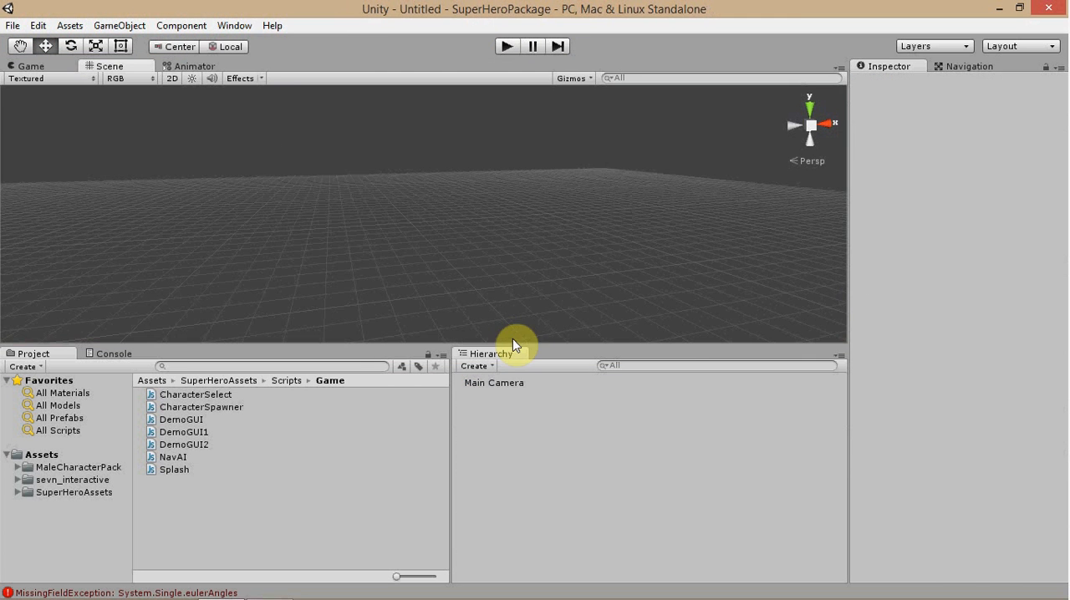
Add a cube as the floor and set its scale to 150 in X and 150 in Z.
{"action": "left_click", "coordinate": [478, 368]}
{"action": "mouse_move", "coordinate": [518, 416]}
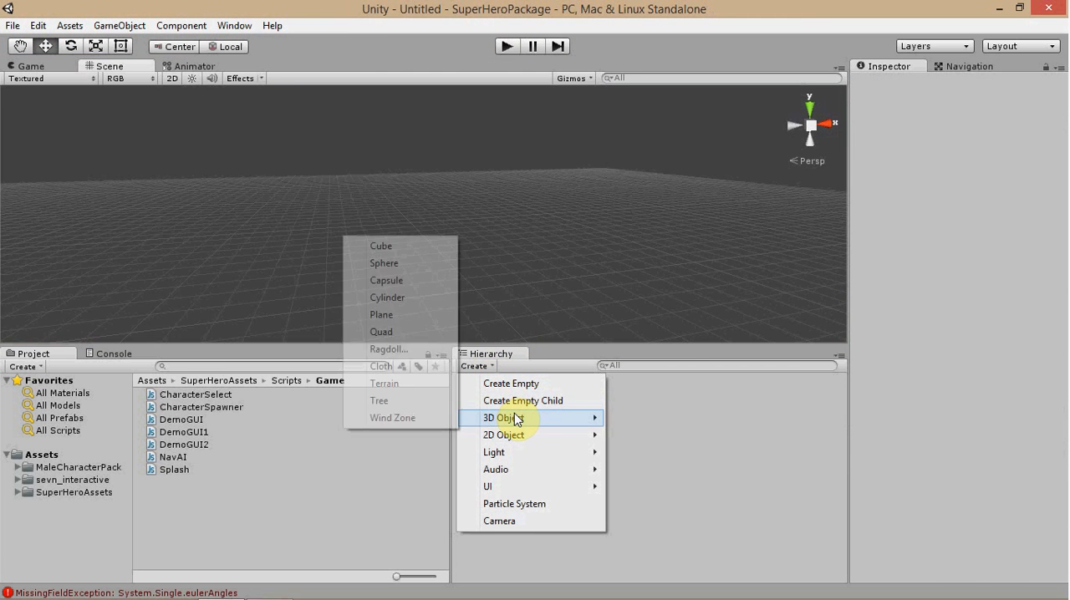
{"action": "left_click", "coordinate": [408, 245]}
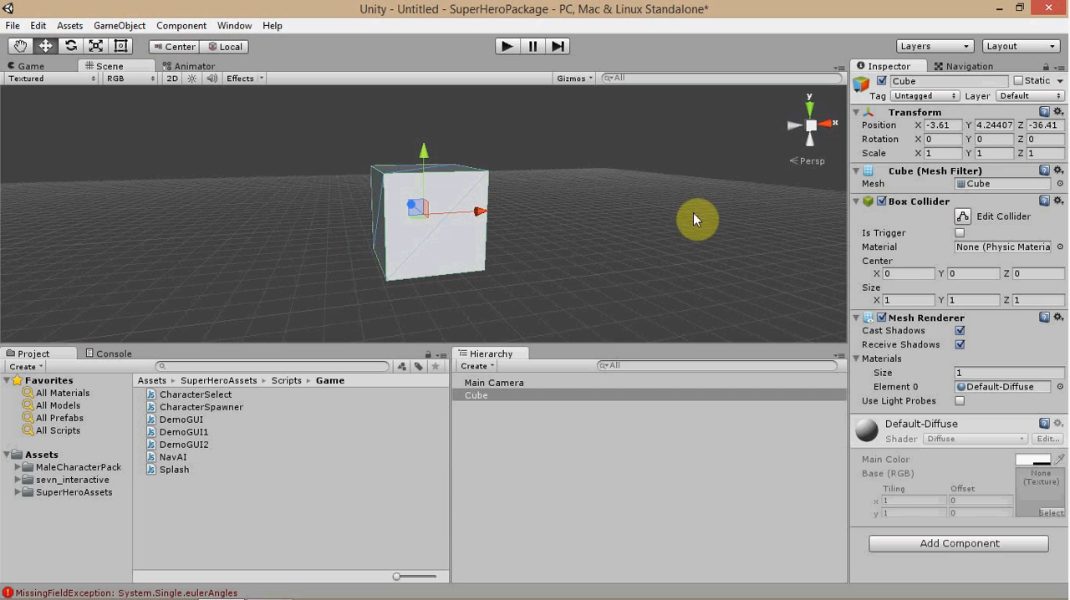
{"action": "left_click", "coordinate": [936, 154]}
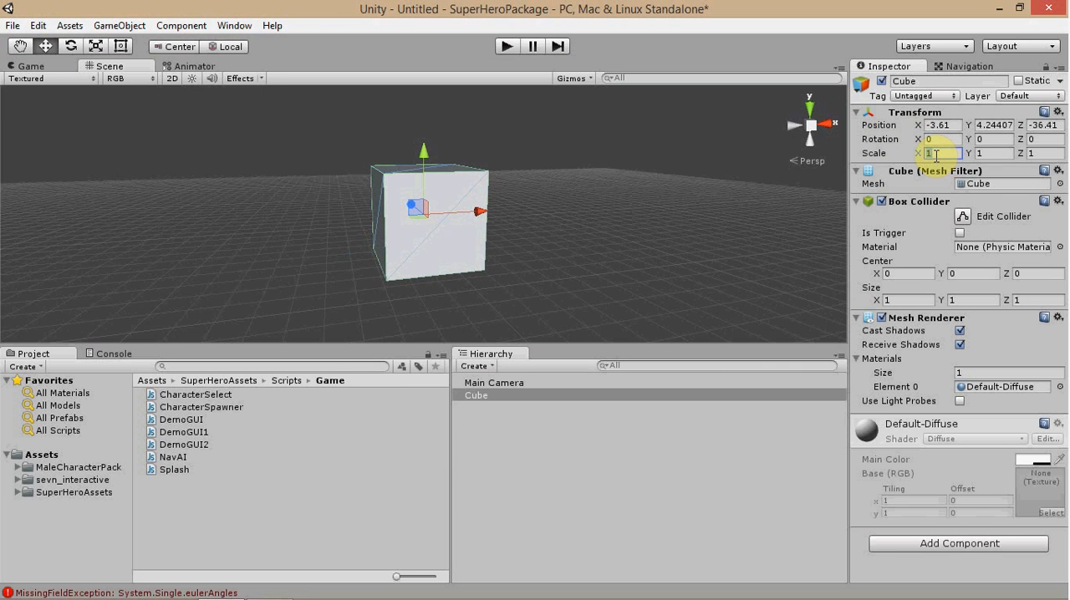
{"action": "type", "text": "150"}
{"action": "key", "text": "Tab"}
{"action": "key", "text": "Tab"}
{"action": "type", "text": "150"}
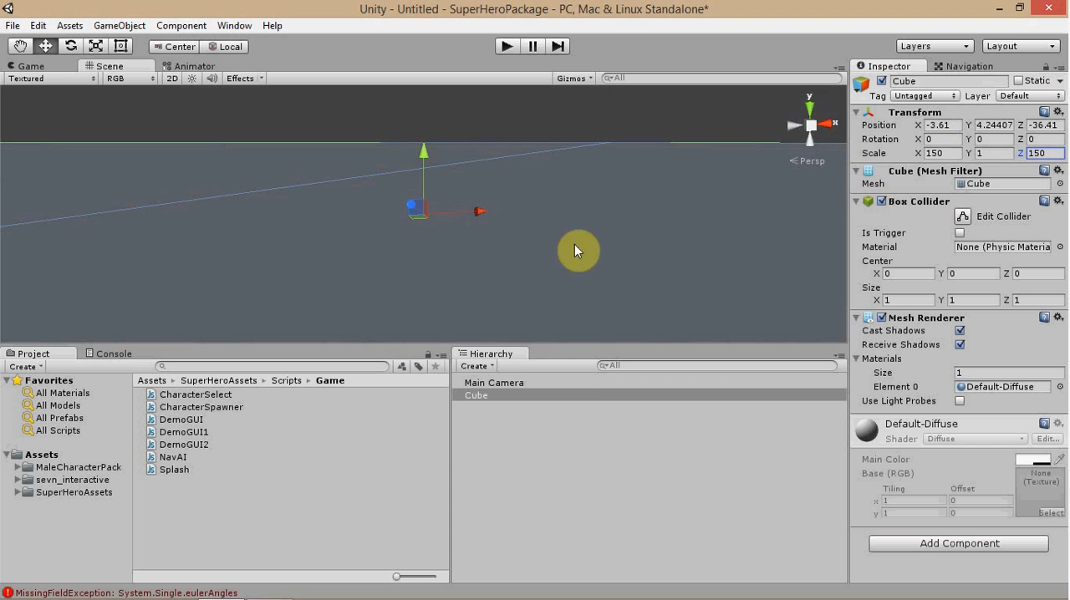
Add a directional light and place it above the floor at a height of about 7.8.
{"action": "left_click", "coordinate": [491, 368]}
{"action": "mouse_move", "coordinate": [520, 451]}
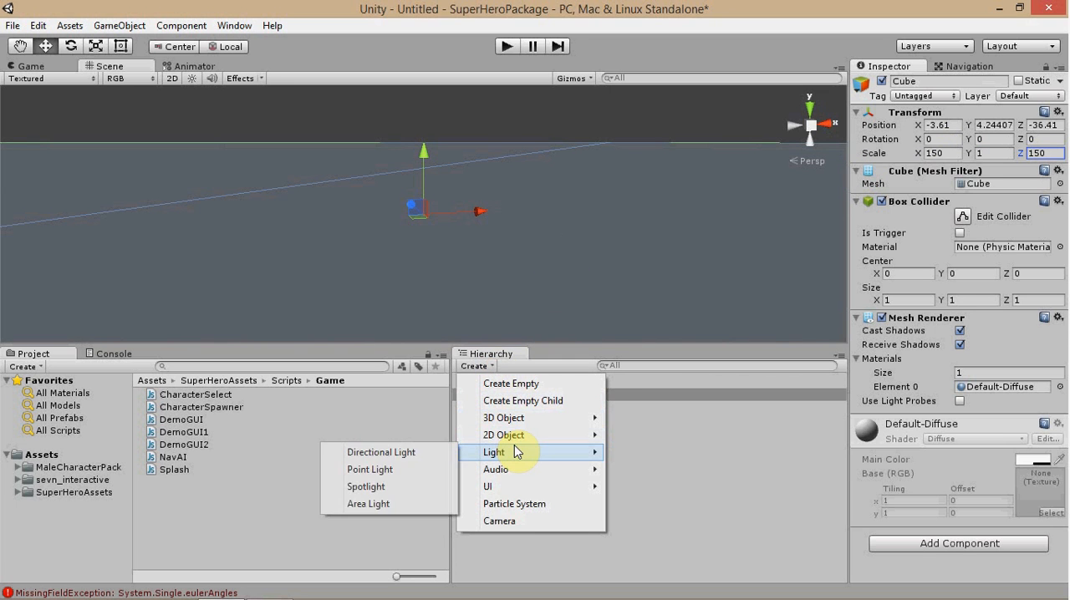
{"action": "left_click", "coordinate": [428, 453]}
{"action": "left_click_drag", "start_coordinate": [428, 215], "coordinate": [474, 341]}
{"action": "scroll", "coordinate": [228, 183], "scroll_direction": "down", "scroll_amount": 10}
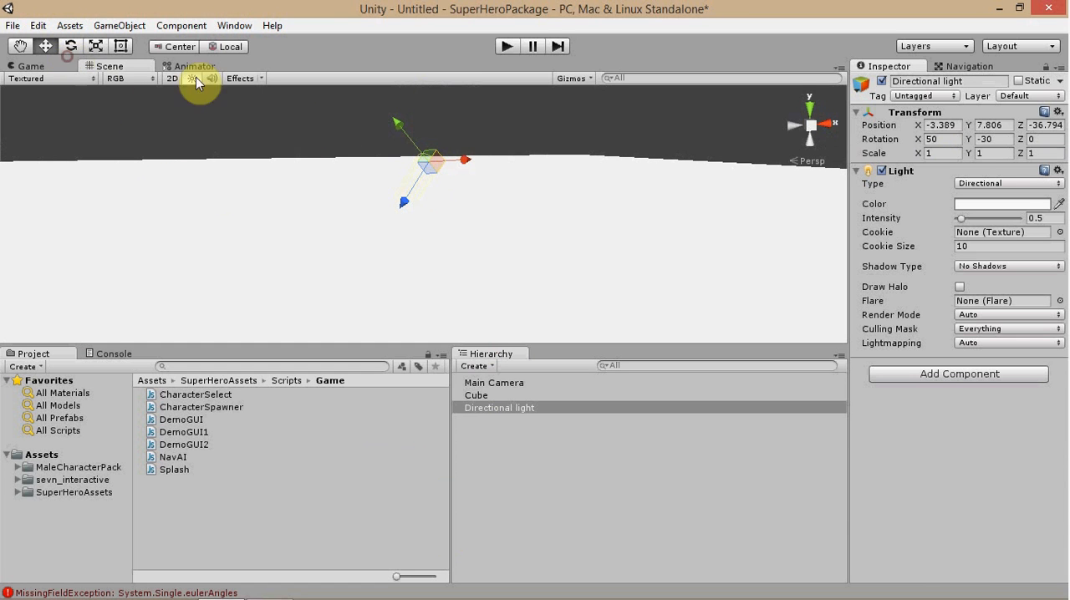
Rotate the directional light to about 24 in X, 3 in Y and 12 in Z.
{"action": "left_click", "coordinate": [76, 41]}
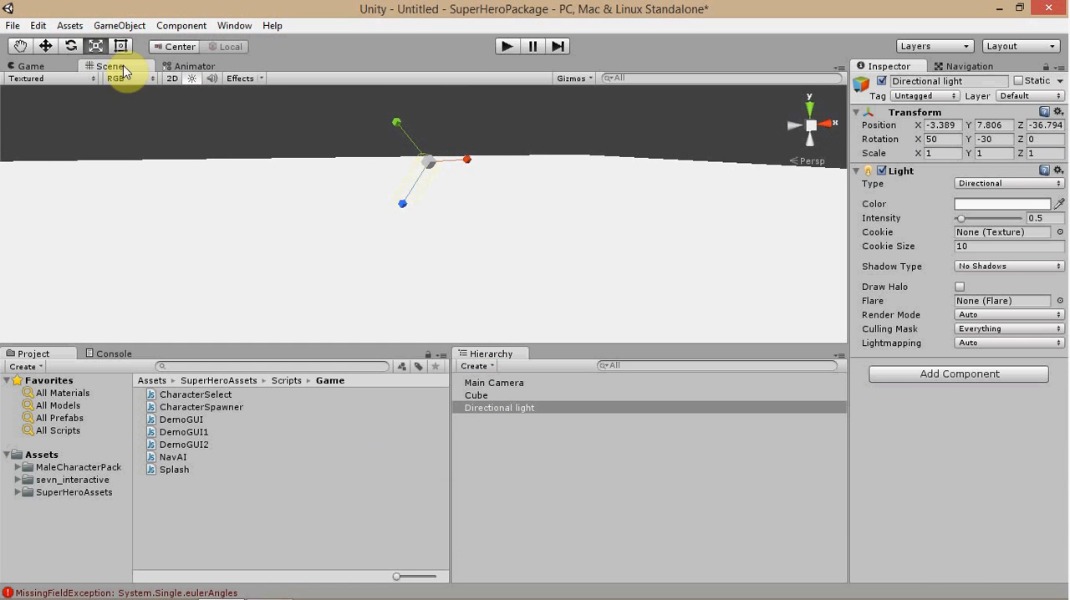
{"action": "left_click", "coordinate": [72, 44]}
{"action": "mouse_move", "coordinate": [452, 118]}
{"action": "left_mouse_down"}
{"action": "mouse_move", "coordinate": [482, 192]}
{"action": "mouse_move", "coordinate": [434, 162]}
{"action": "mouse_move", "coordinate": [322, 126]}
{"action": "left_mouse_up"}
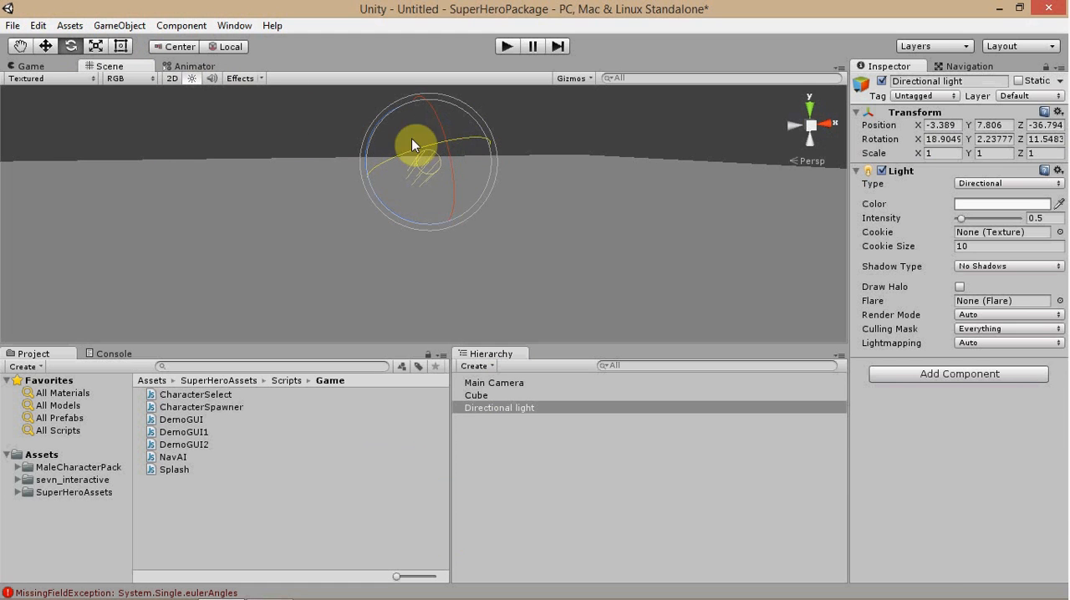
{"action": "left_click_drag", "start_coordinate": [439, 113], "coordinate": [418, 108]}
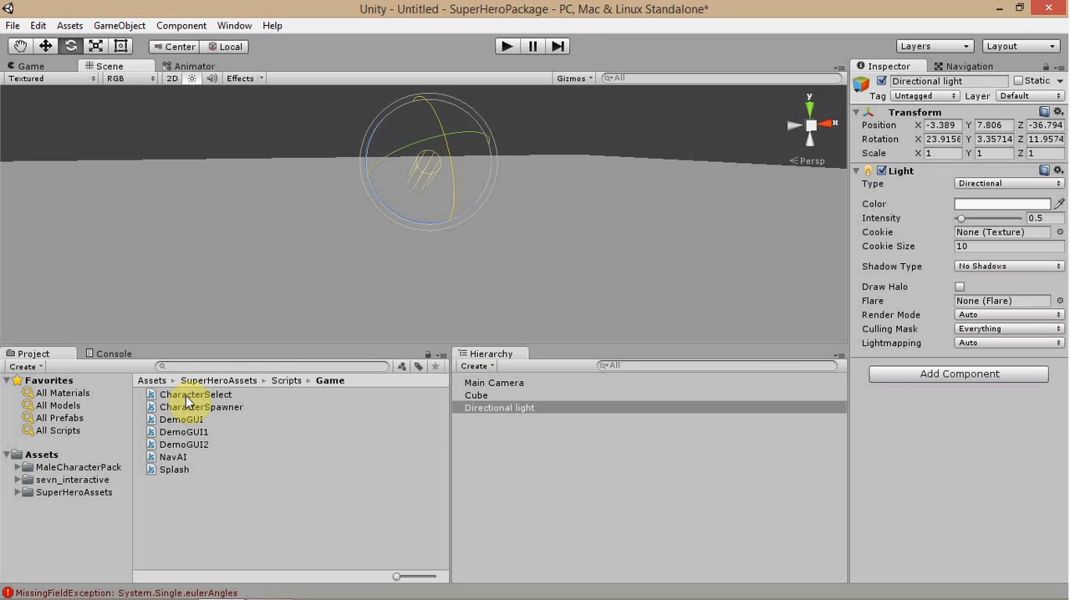
Attach the CharacterSelect script to Main Camera and check the script's code and the camera's component settings.
{"action": "left_click_drag", "start_coordinate": [187, 399], "coordinate": [502, 380]}
{"action": "left_click", "coordinate": [501, 380]}
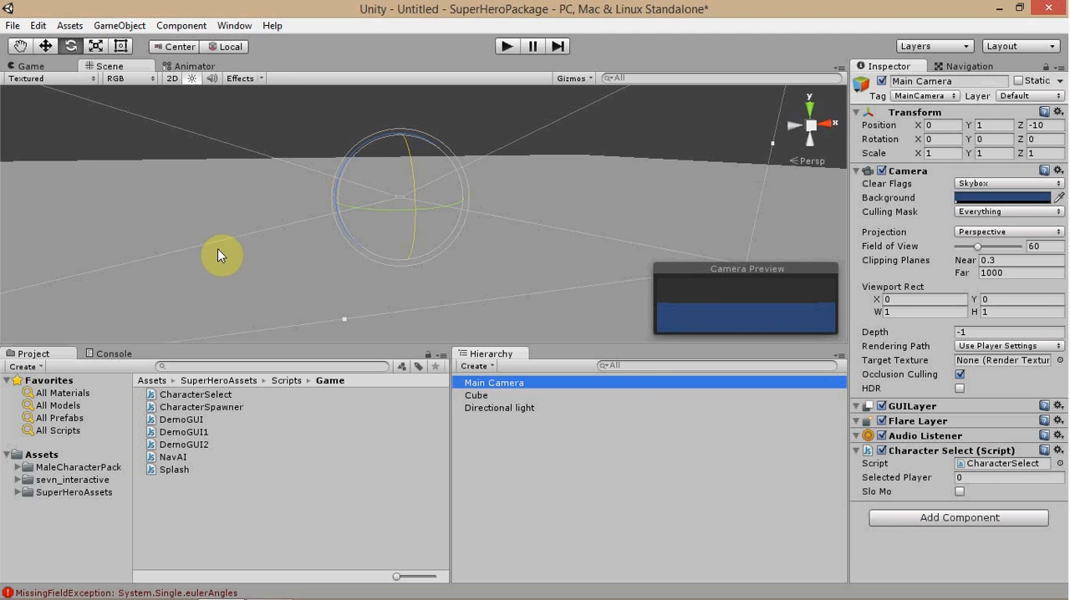
{"action": "left_click", "coordinate": [228, 409]}
{"action": "left_click", "coordinate": [229, 395]}
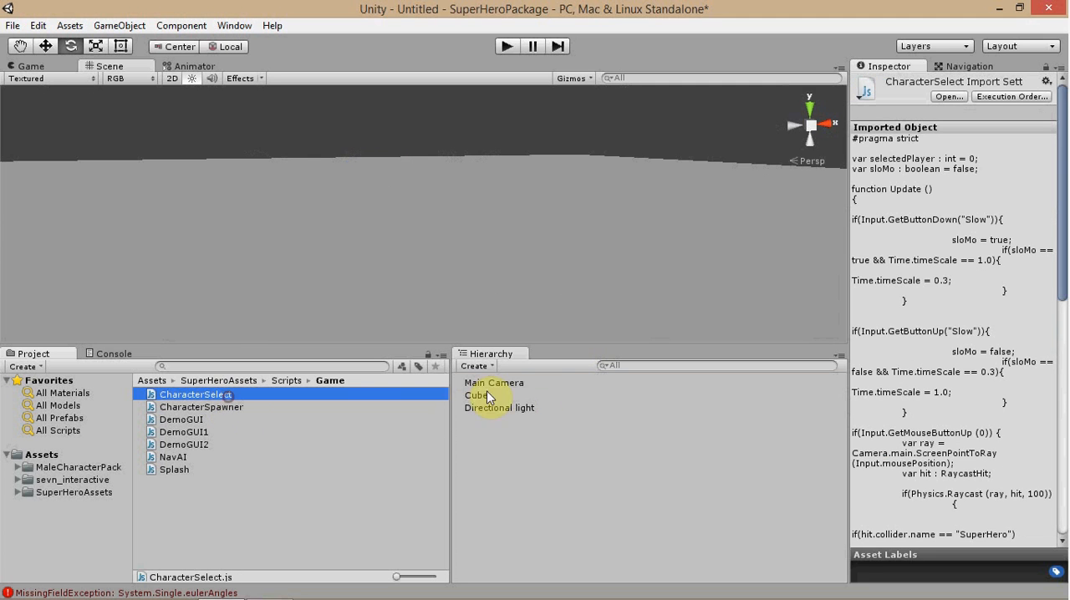
{"action": "left_click", "coordinate": [486, 386]}
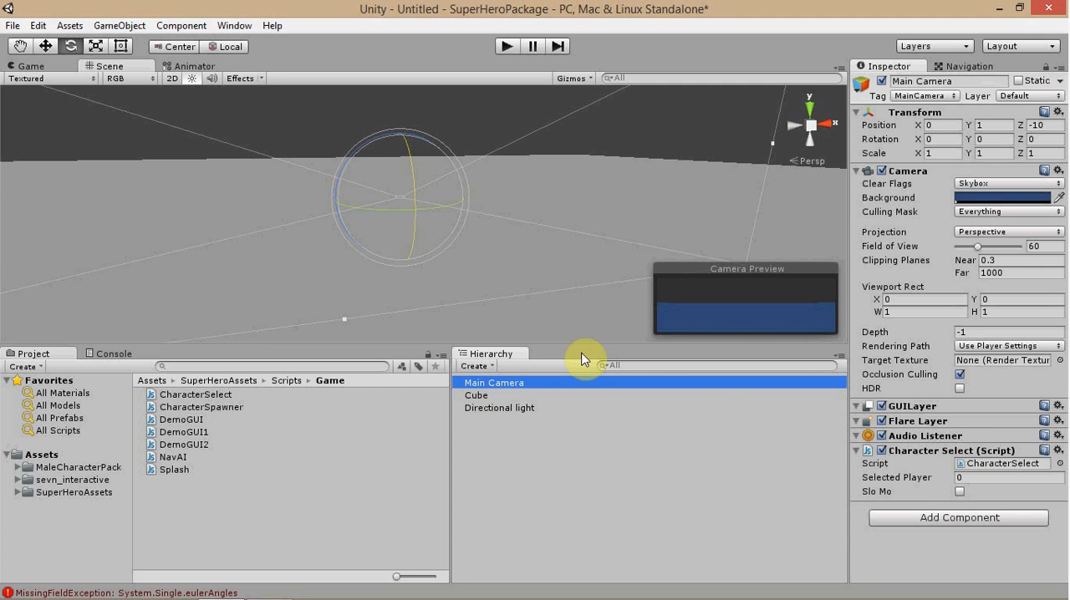
Add the vincent model from the MaleCharacterPack folder to the scene and make Main Camera its child.
{"action": "left_click", "coordinate": [50, 491]}
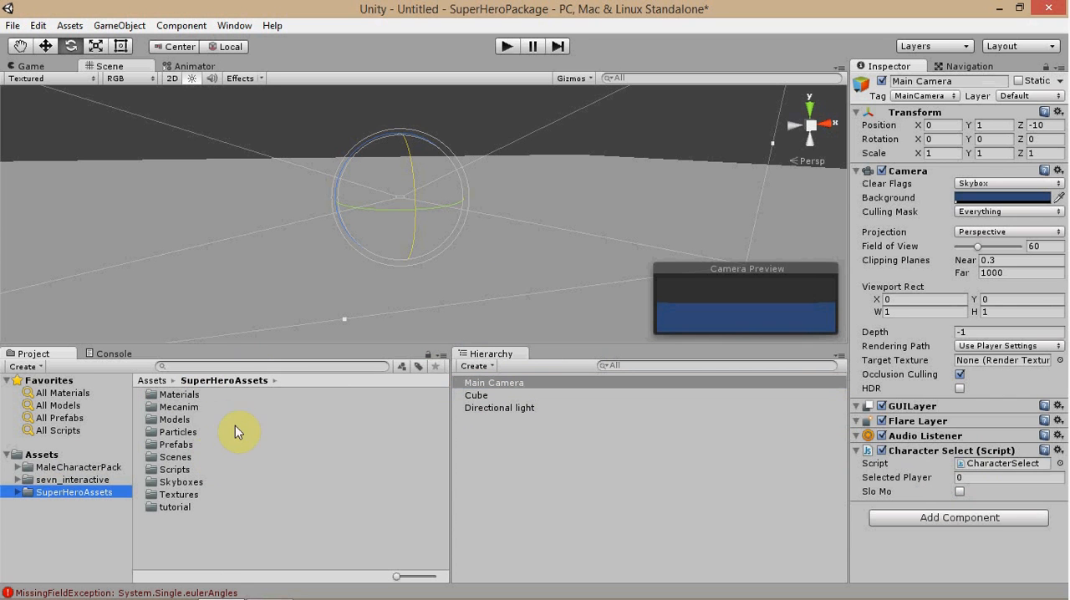
{"action": "double_click", "coordinate": [186, 418]}
{"action": "left_click", "coordinate": [77, 467]}
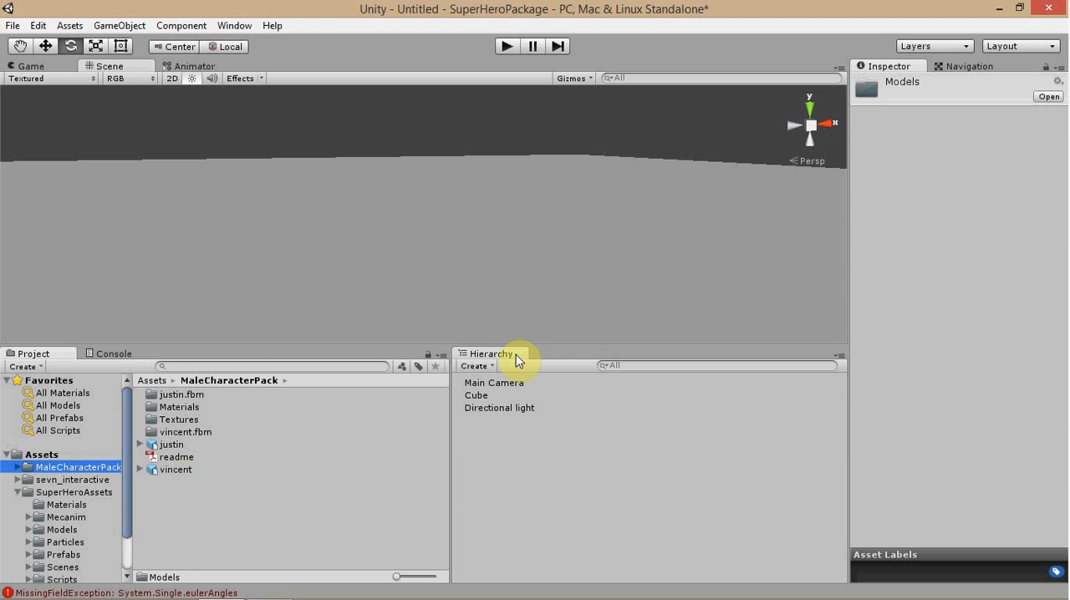
{"action": "left_click_drag", "start_coordinate": [172, 468], "coordinate": [501, 395]}
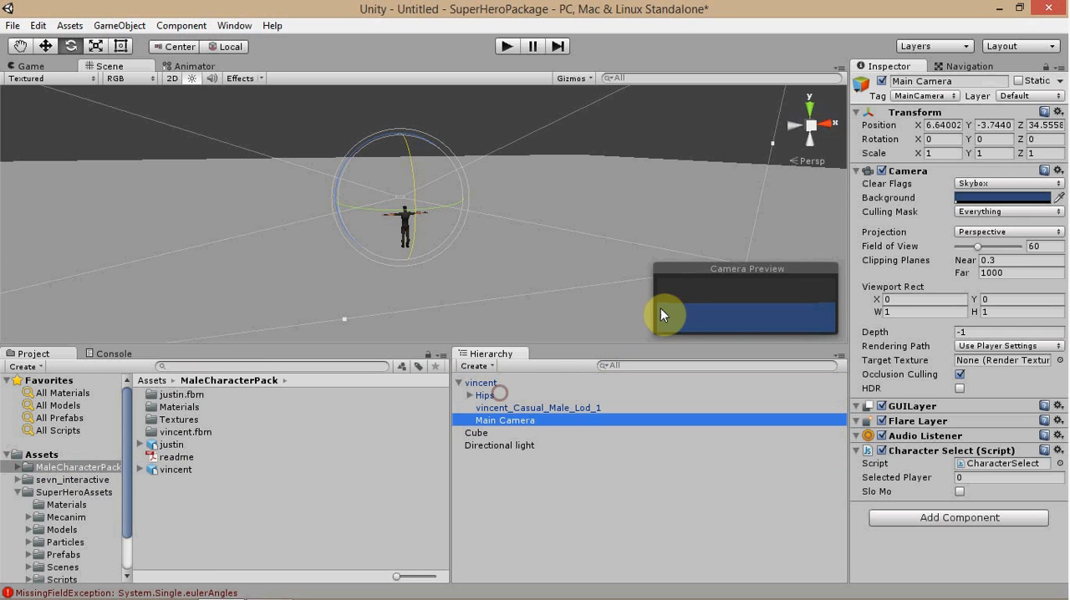
Reset Main Camera's transform to zero and set its Y rotation to 180.
{"action": "right_click", "coordinate": [918, 119]}
{"action": "left_click", "coordinate": [922, 120]}
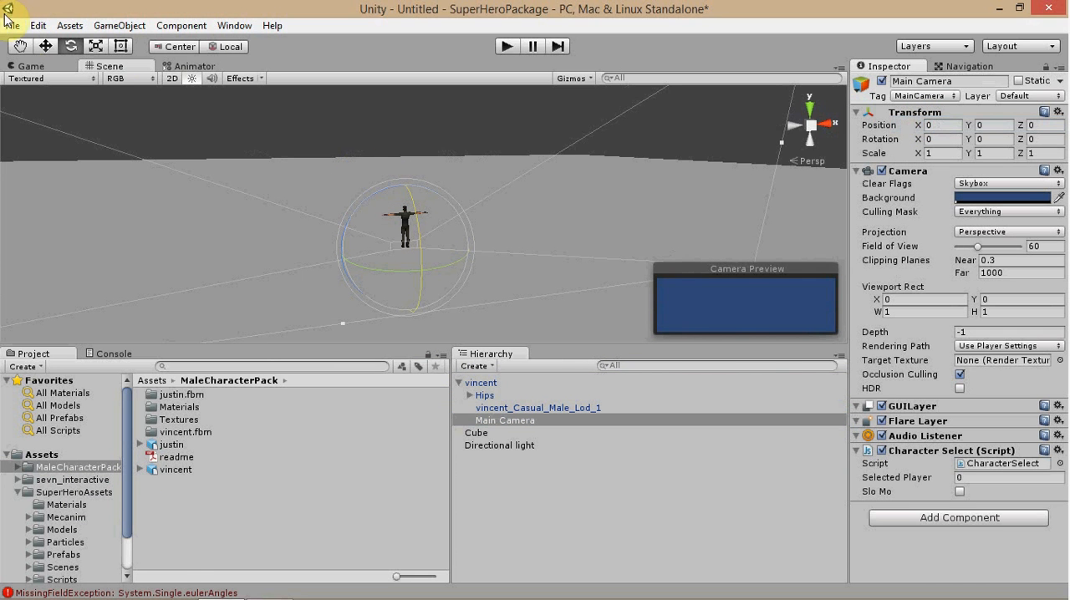
{"action": "left_click", "coordinate": [987, 139]}
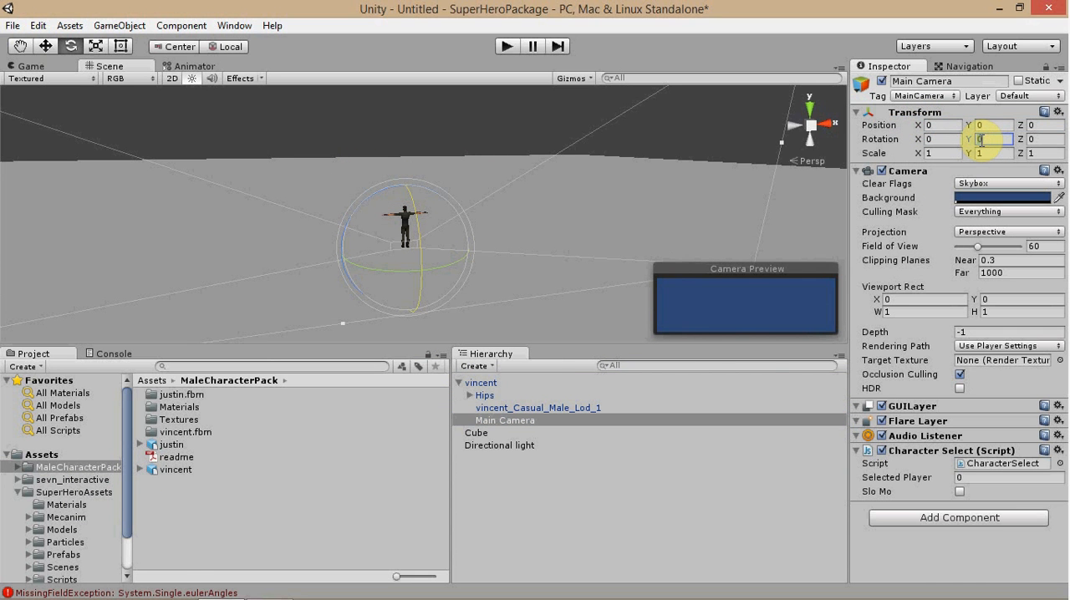
{"action": "type", "text": "180"}
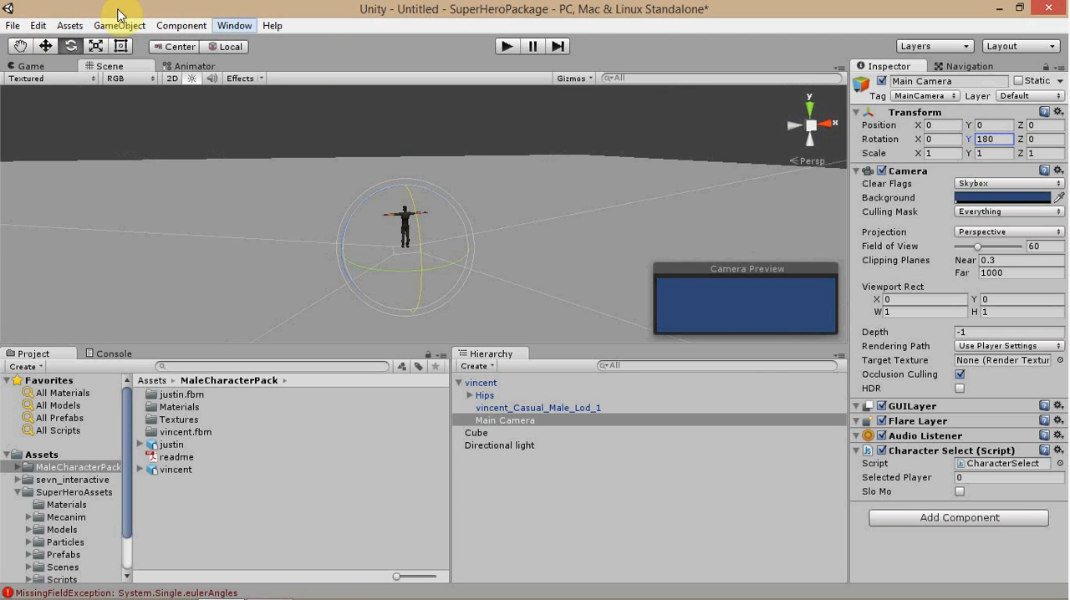
Frame the character with Main Camera at position Y 0.39, Z 2.15, tilted to an X rotation of about -10.
{"action": "left_click_drag", "start_coordinate": [1021, 127], "coordinate": [854, 241]}
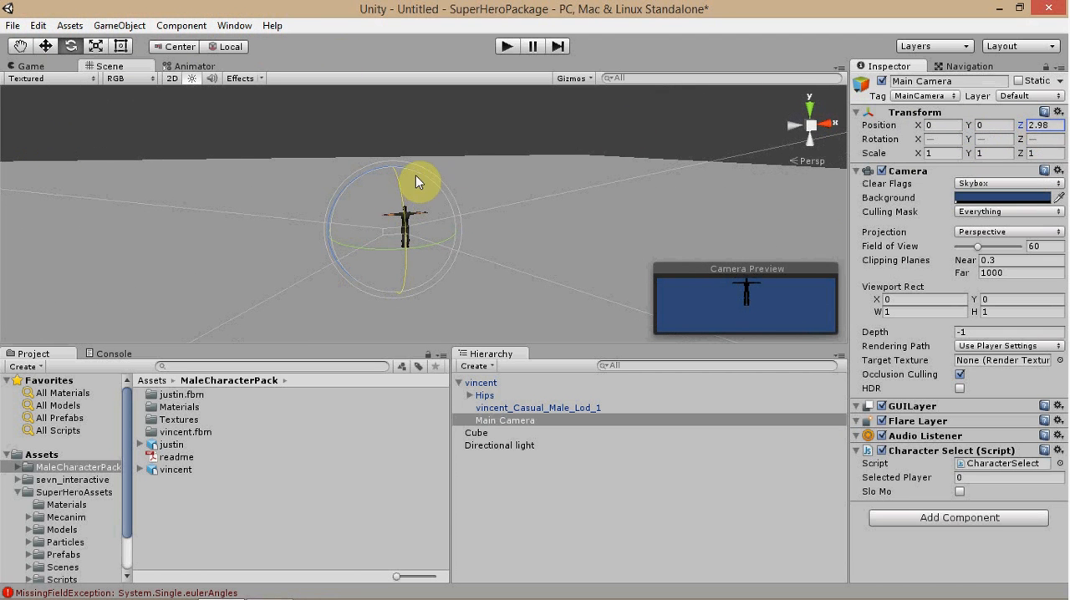
{"action": "left_click_drag", "start_coordinate": [399, 176], "coordinate": [569, 153]}
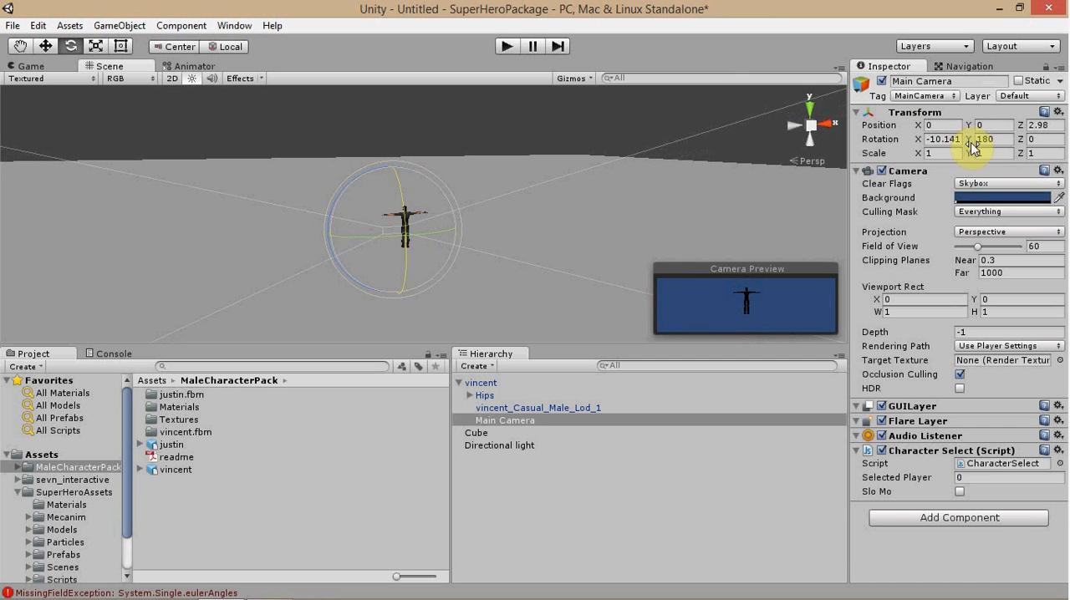
{"action": "left_click_drag", "start_coordinate": [969, 128], "coordinate": [998, 125]}
{"action": "left_click", "coordinate": [1021, 128]}
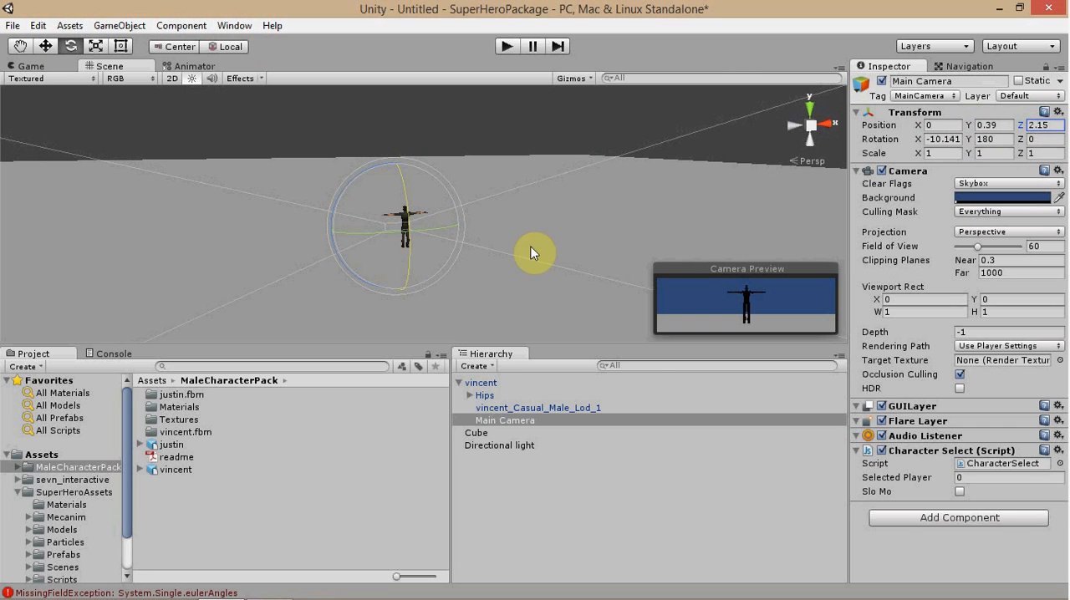
Unparent Main Camera from vincent and rename the character to SuperHero.
{"action": "left_click_drag", "start_coordinate": [483, 423], "coordinate": [498, 382]}
{"action": "left_click", "coordinate": [458, 394]}
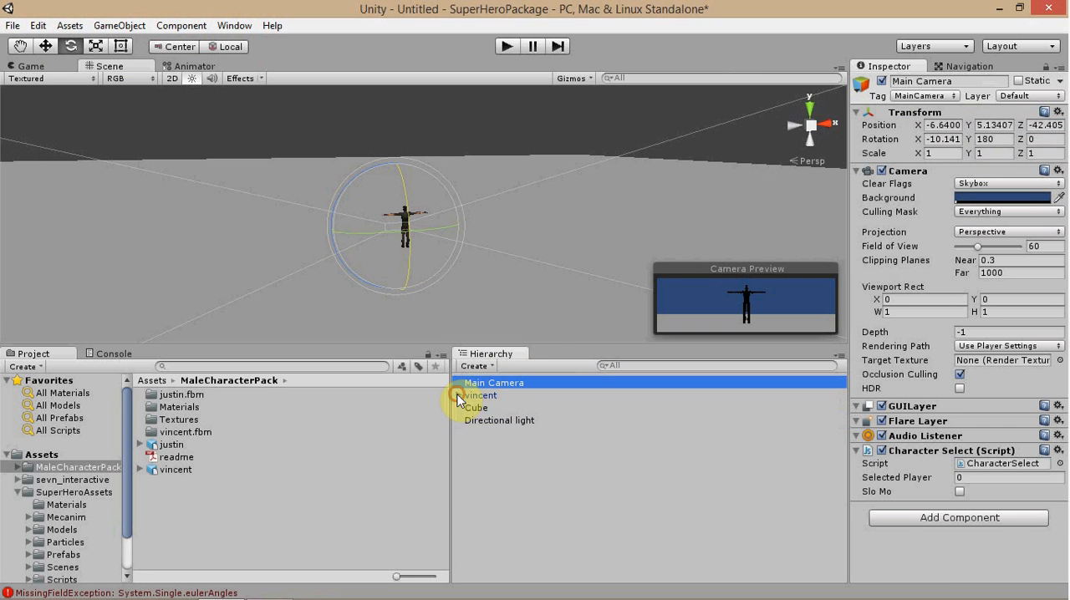
{"action": "left_click", "coordinate": [509, 398]}
{"action": "left_click", "coordinate": [951, 81]}
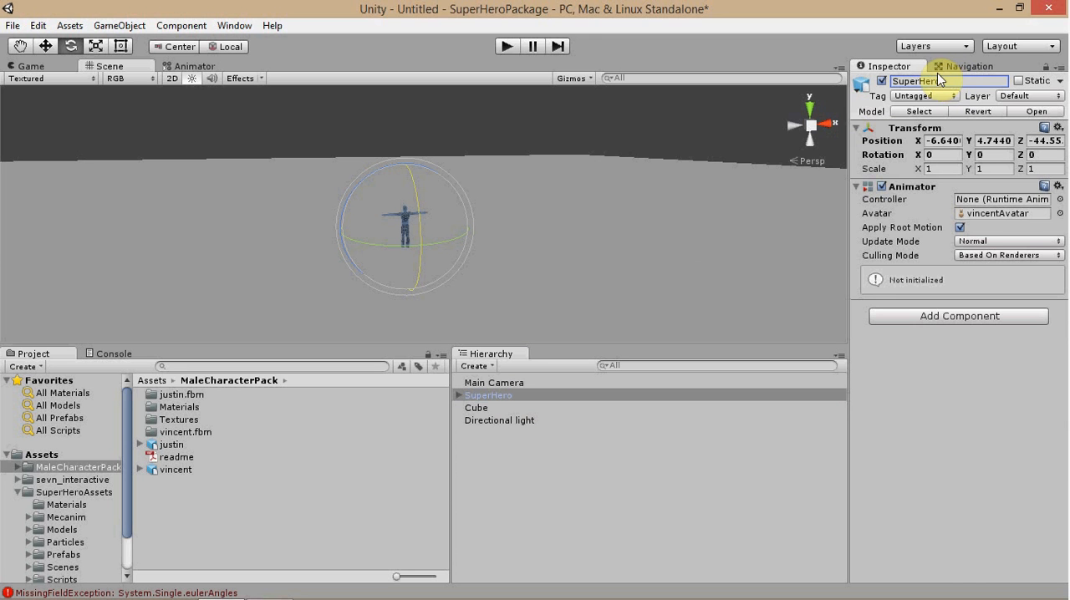
Duplicate the SuperHero character twice and move the copies along X to either side of the original.
{"action": "left_click", "coordinate": [475, 382]}
{"action": "left_click", "coordinate": [480, 395]}
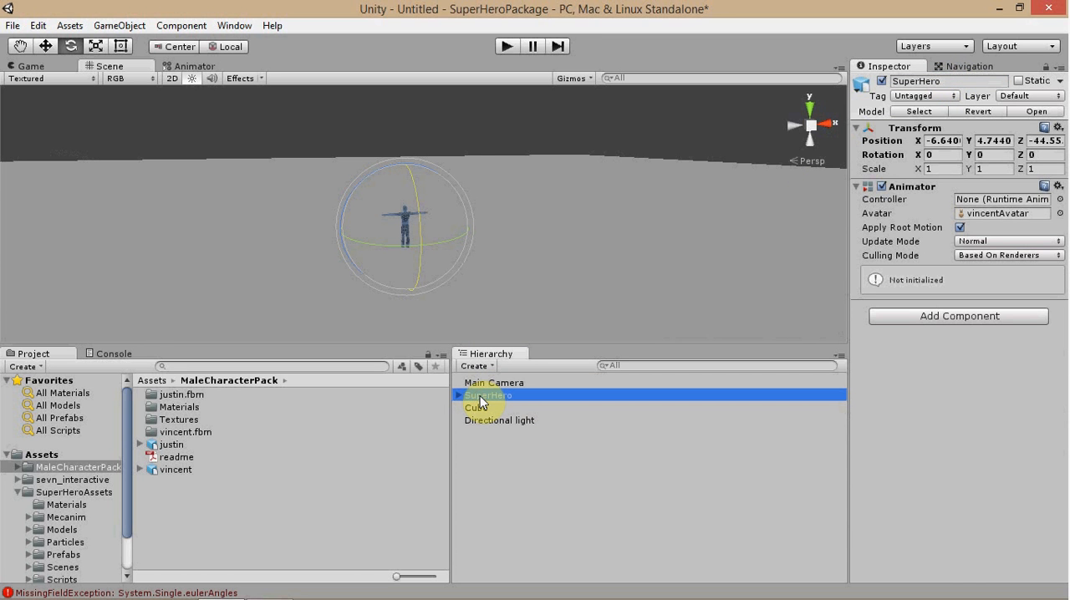
{"action": "key", "text": "ctrl+d"}
{"action": "key", "text": "ctrl+d"}
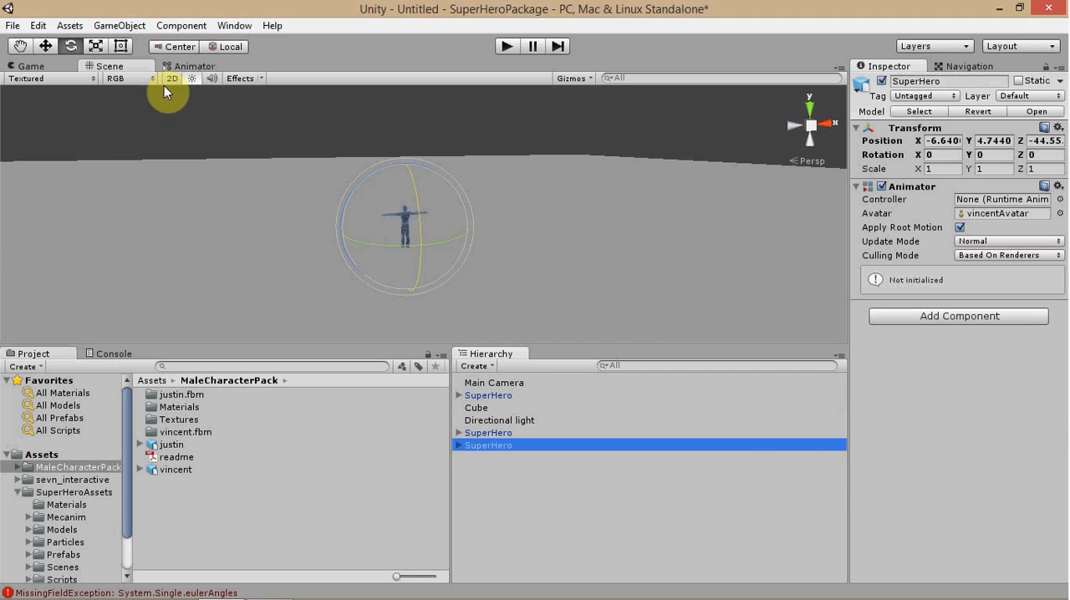
{"action": "left_click", "coordinate": [45, 46]}
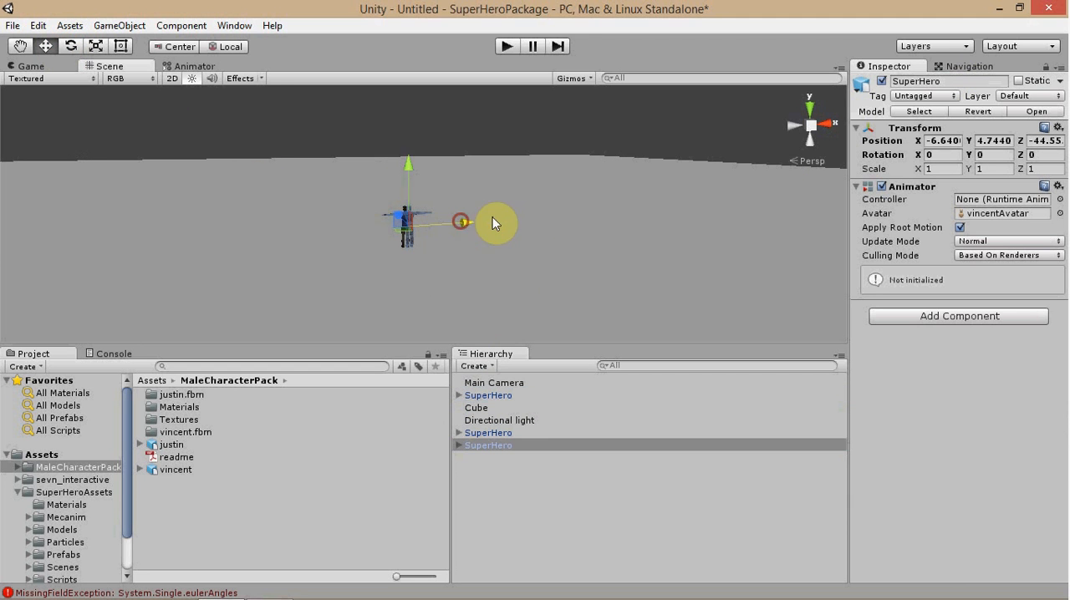
{"action": "left_click_drag", "start_coordinate": [464, 222], "coordinate": [396, 224]}
{"action": "left_click", "coordinate": [490, 432]}
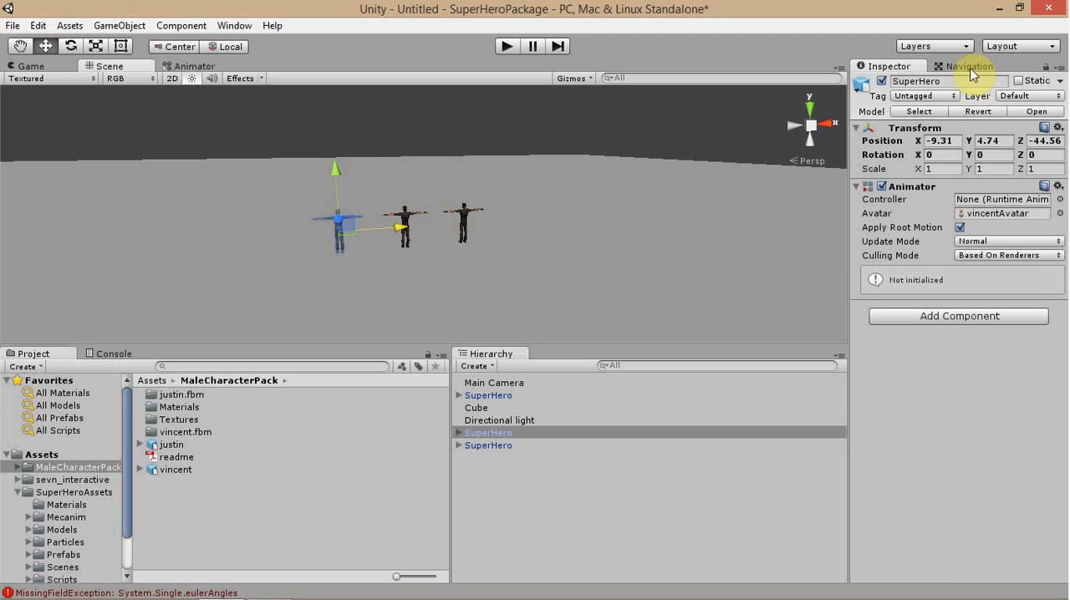
Rename the SuperHero copy at X -9.31 to Fighter and the copy at X -4.04 to Witch.
{"action": "left_click", "coordinate": [953, 82]}
{"action": "type", "text": "Fighter"}
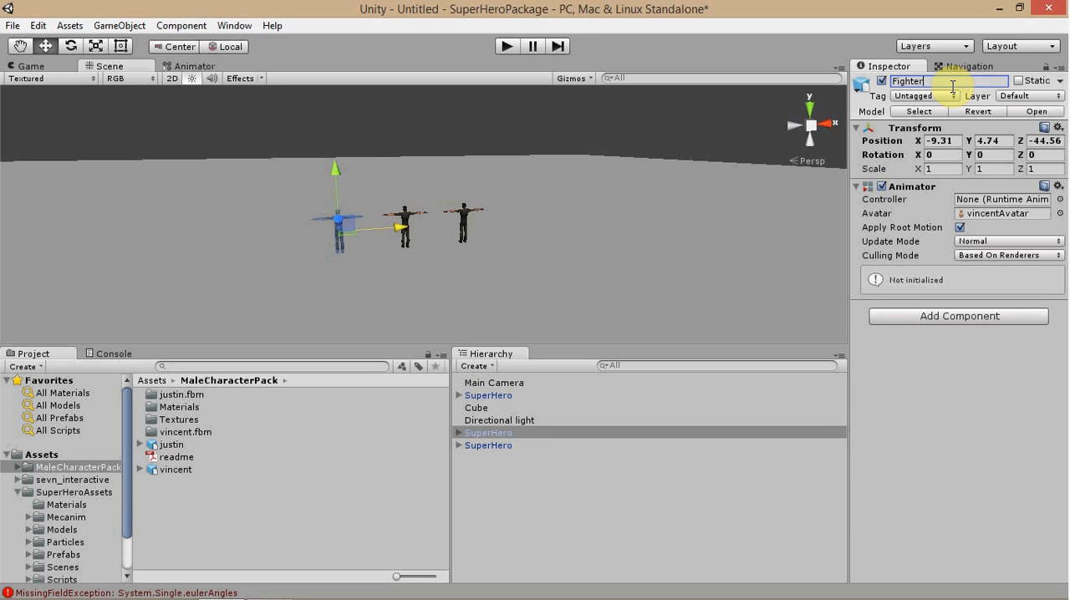
{"action": "left_click", "coordinate": [491, 445]}
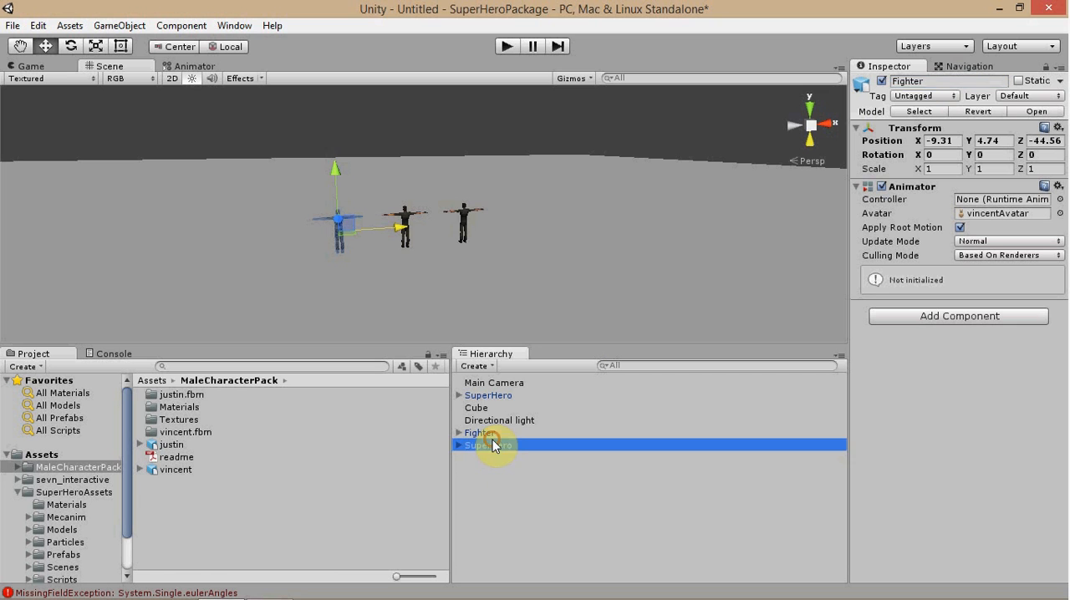
{"action": "left_click", "coordinate": [976, 81]}
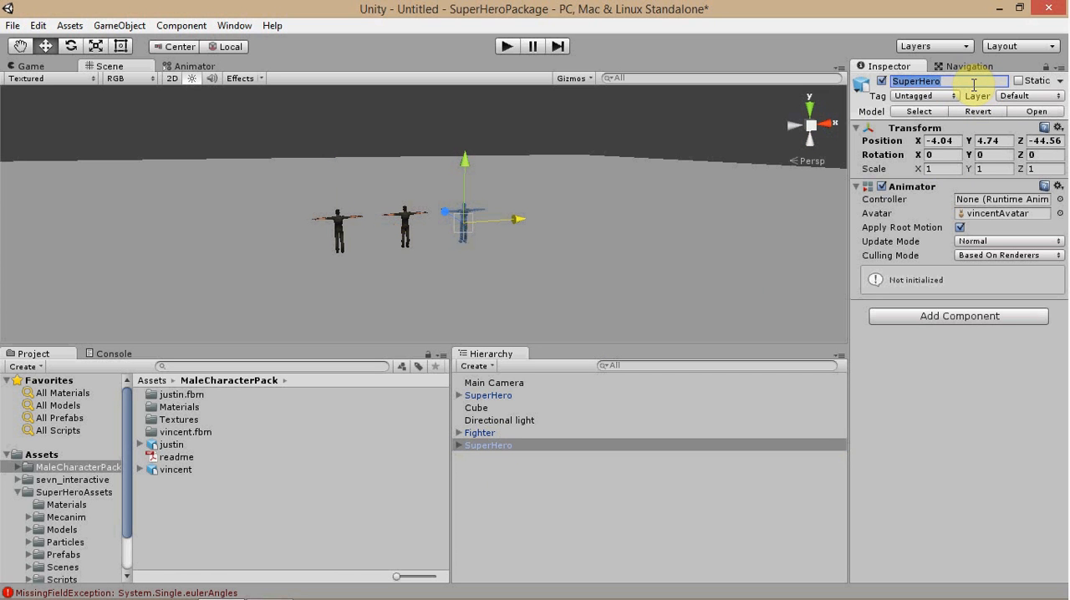
{"action": "type", "text": "Witch"}
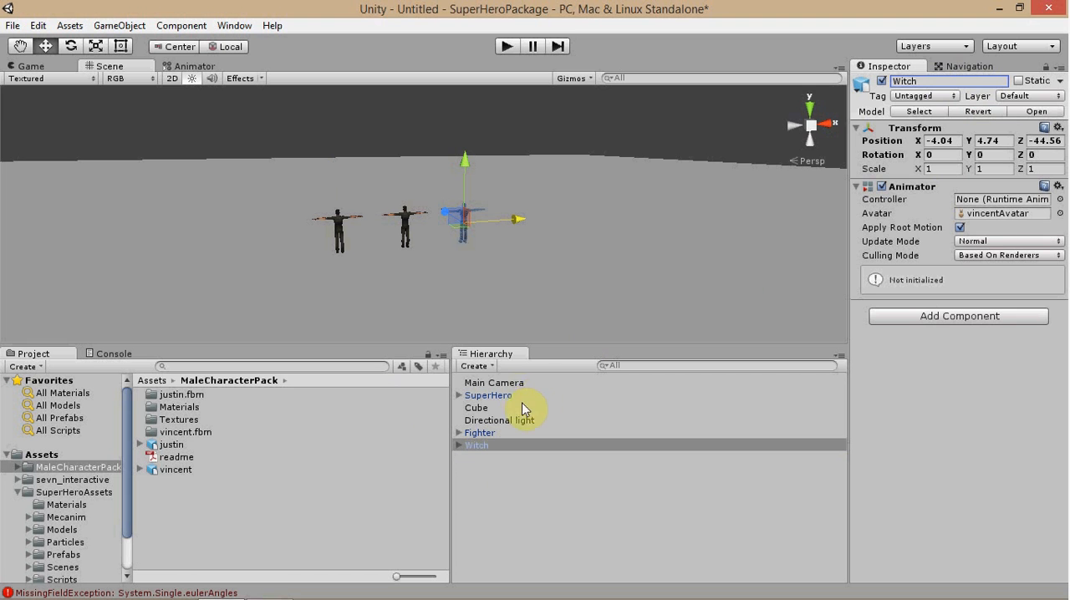
Locate the script assigned to Main Camera's Character Select component and rename the Witch character to Demon.
{"action": "left_click", "coordinate": [502, 383]}
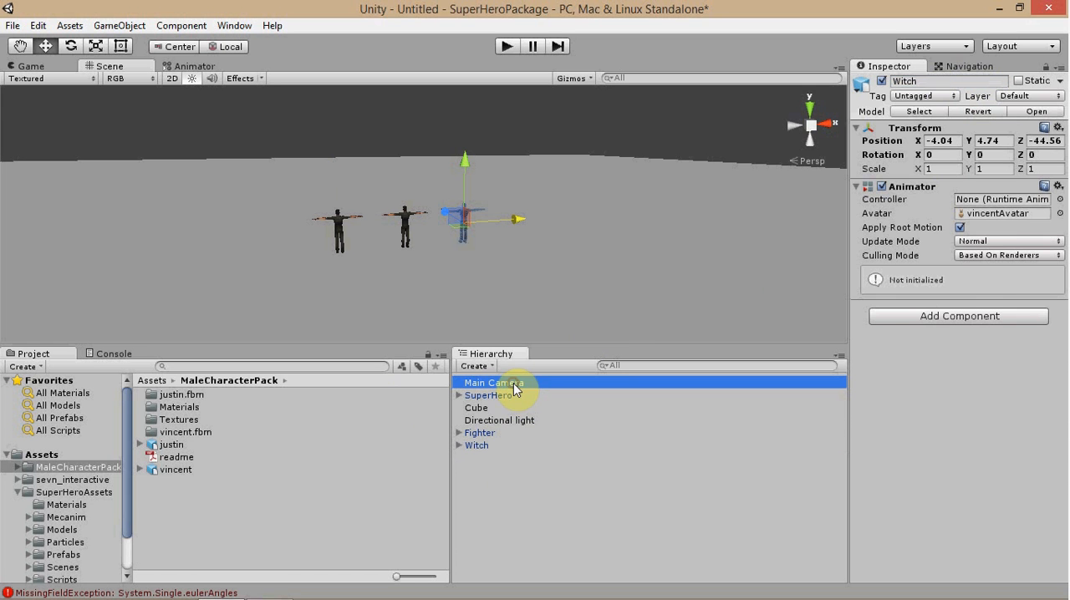
{"action": "left_click", "coordinate": [1000, 468]}
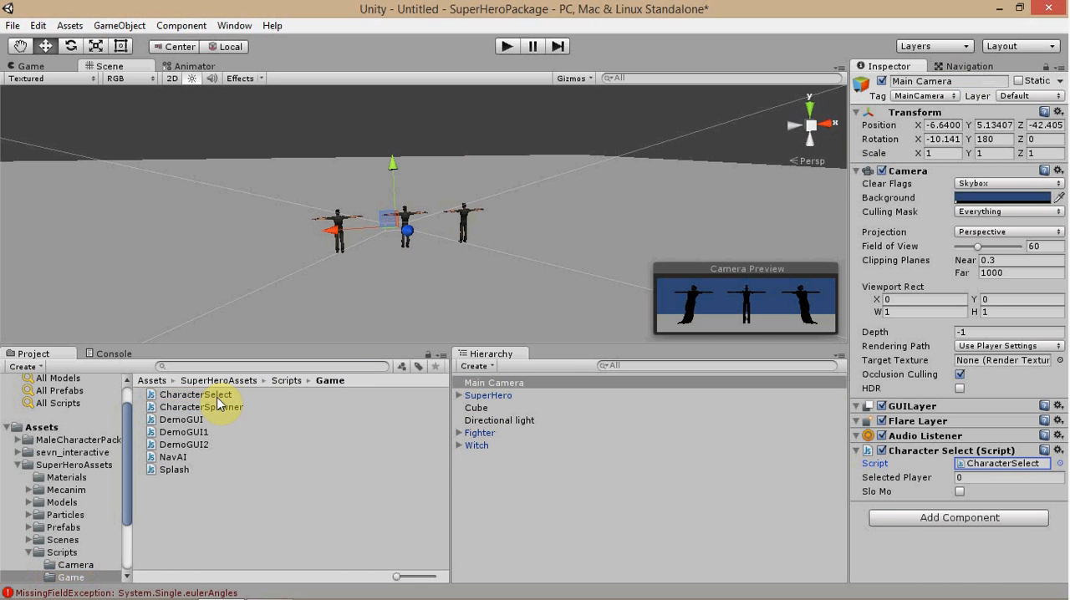
{"action": "left_click", "coordinate": [477, 445]}
{"action": "left_click", "coordinate": [905, 81]}
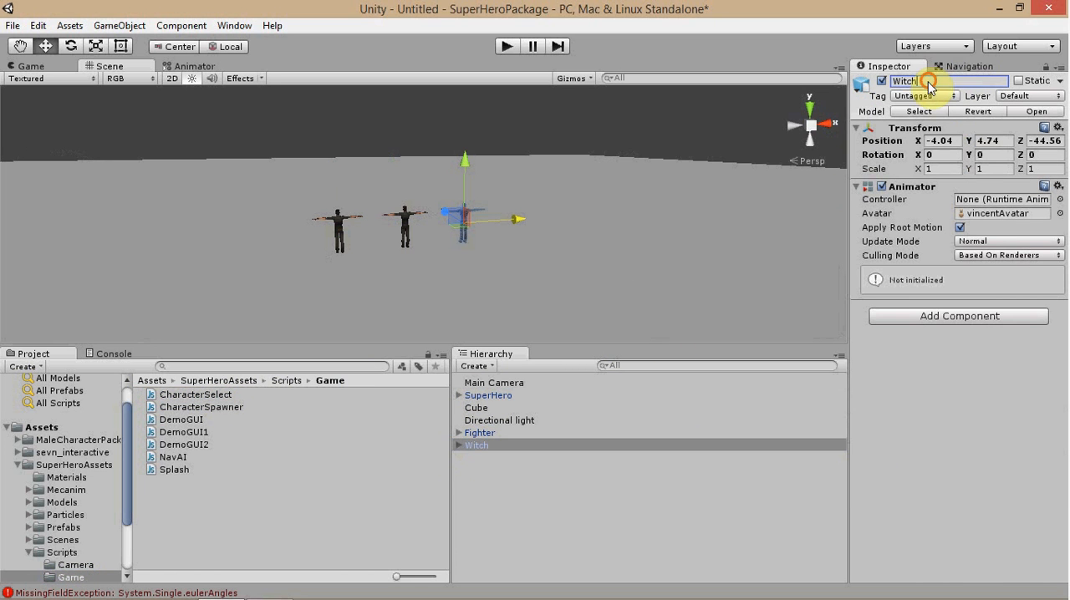
{"action": "type", "text": "Demon"}
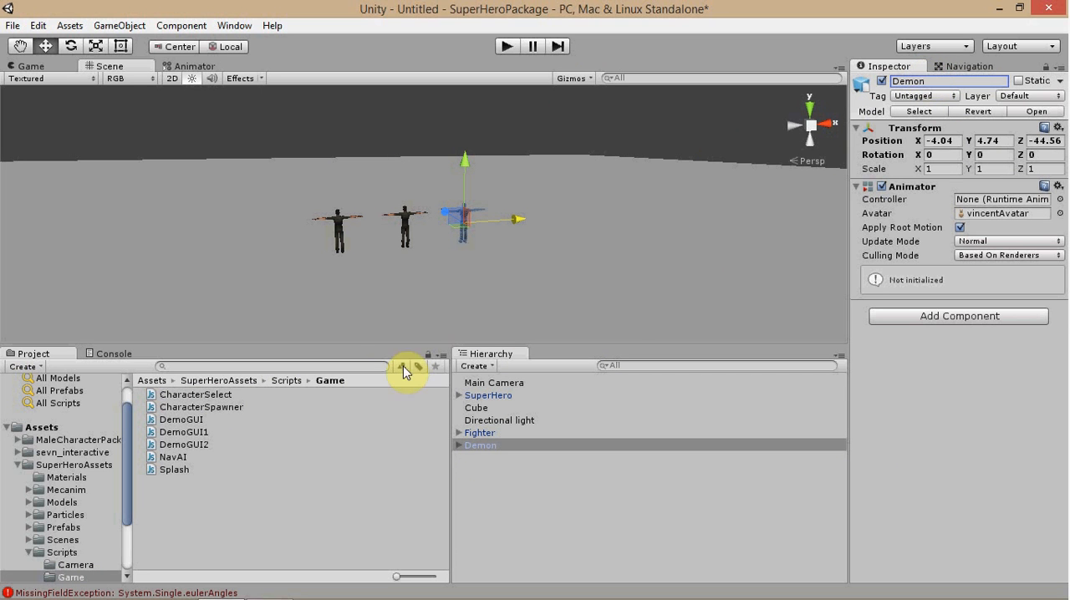
Read through the CharacterSelect script, examining its collider name checks and the SelectedCharacter functions.
{"action": "left_click", "coordinate": [197, 398]}
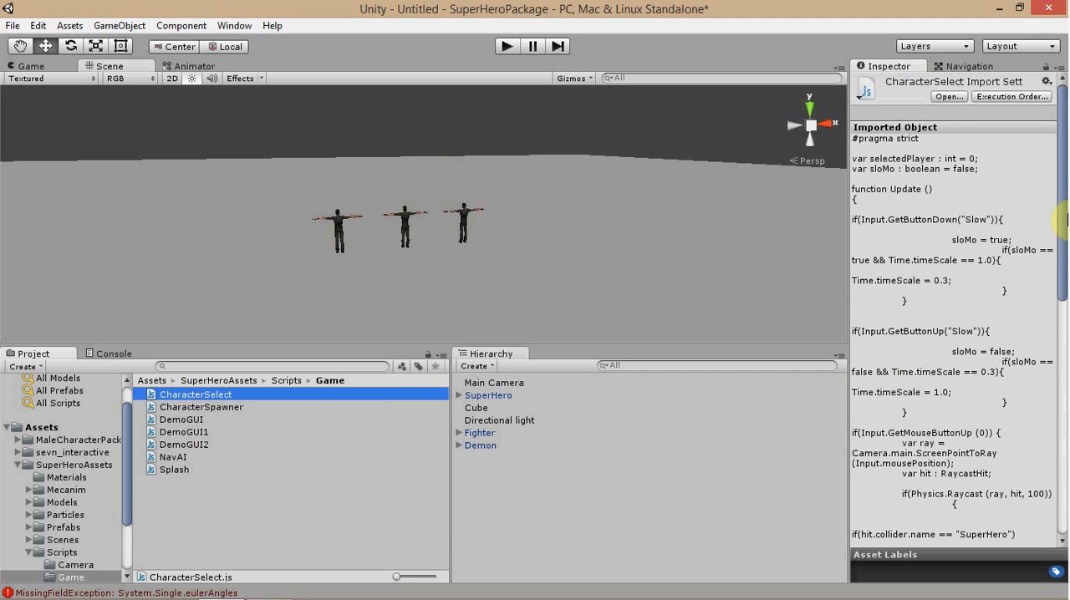
{"action": "left_click", "coordinate": [1062, 209]}
{"action": "left_click_drag", "start_coordinate": [1062, 219], "coordinate": [1057, 357]}
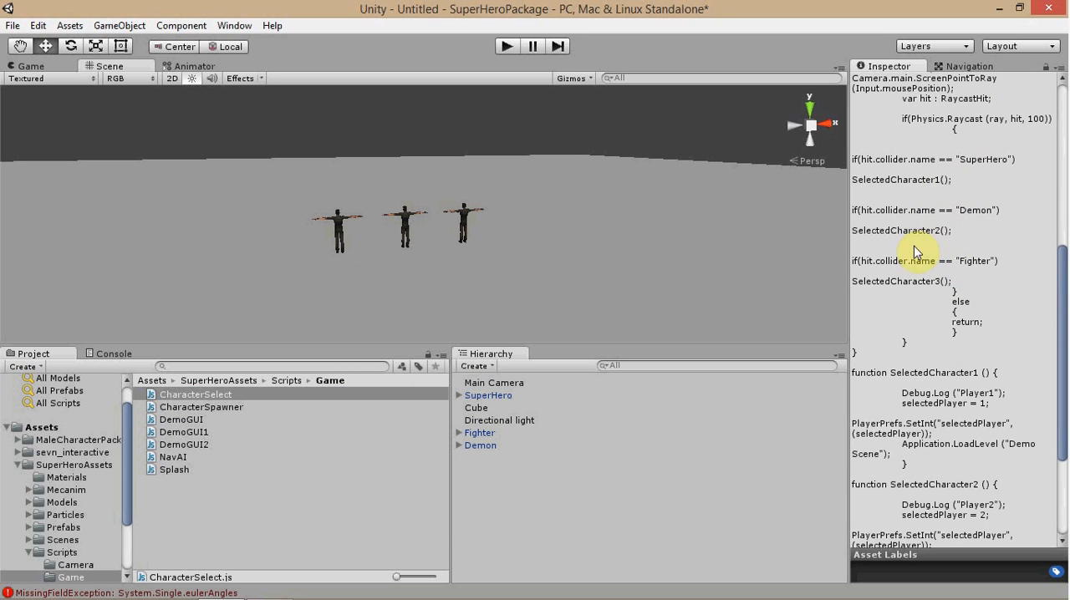
{"action": "left_click_drag", "start_coordinate": [1059, 262], "coordinate": [1061, 302]}
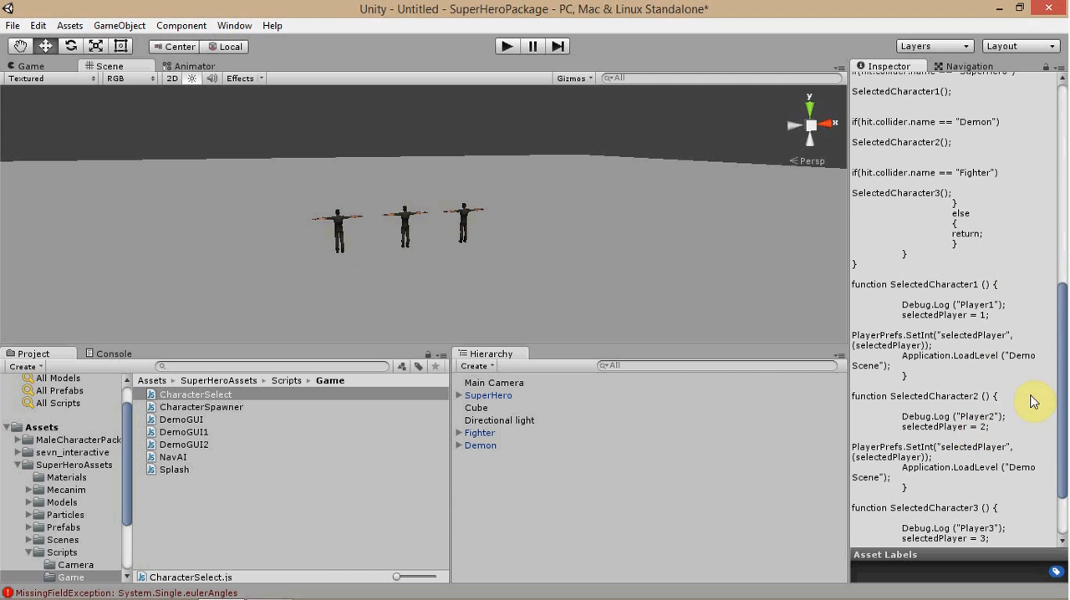
{"action": "mouse_move", "coordinate": [1058, 349]}
{"action": "left_mouse_down"}
{"action": "mouse_move", "coordinate": [1058, 399]}
{"action": "mouse_move", "coordinate": [1059, 287]}
{"action": "mouse_move", "coordinate": [1063, 360]}
{"action": "left_mouse_up"}
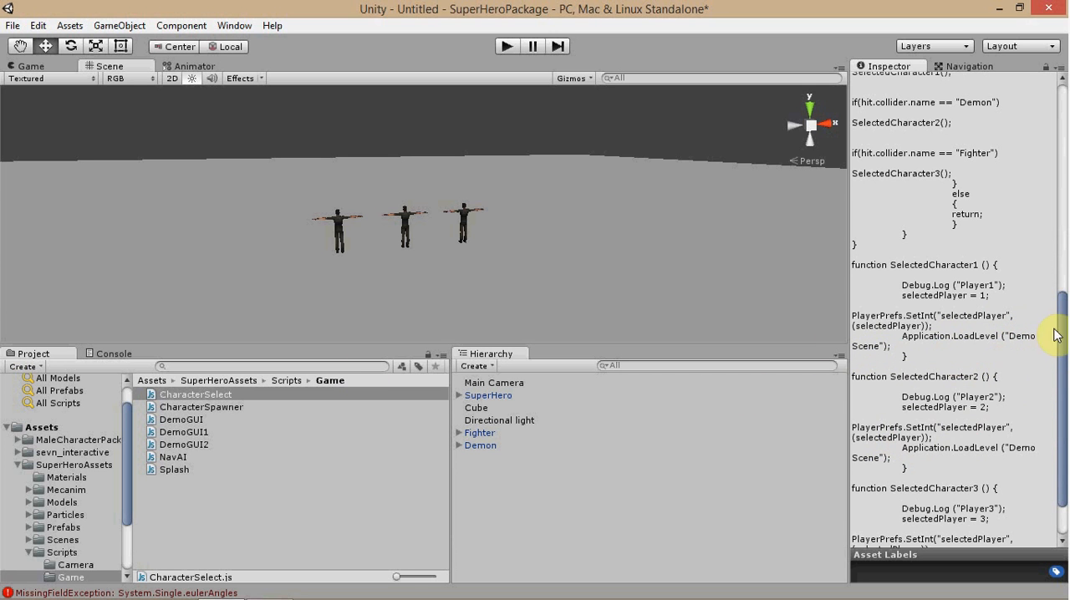
{"action": "mouse_move", "coordinate": [1061, 330]}
{"action": "left_mouse_down"}
{"action": "mouse_move", "coordinate": [1061, 297]}
{"action": "mouse_move", "coordinate": [1063, 351]}
{"action": "left_mouse_up"}
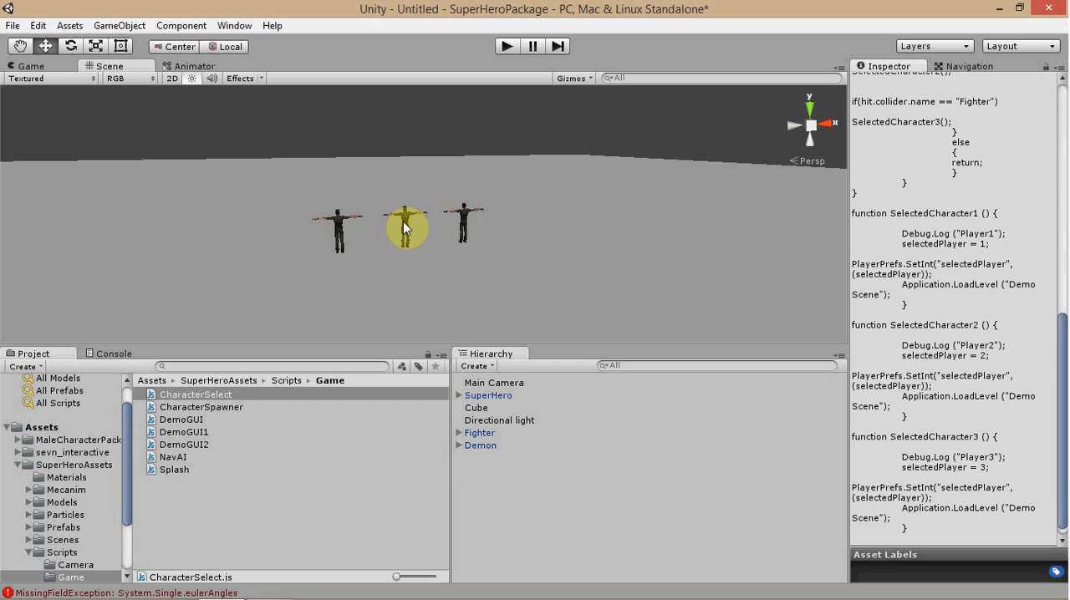
Add a Capsule Collider physics component to the SuperHero character.
{"action": "left_click", "coordinate": [481, 397]}
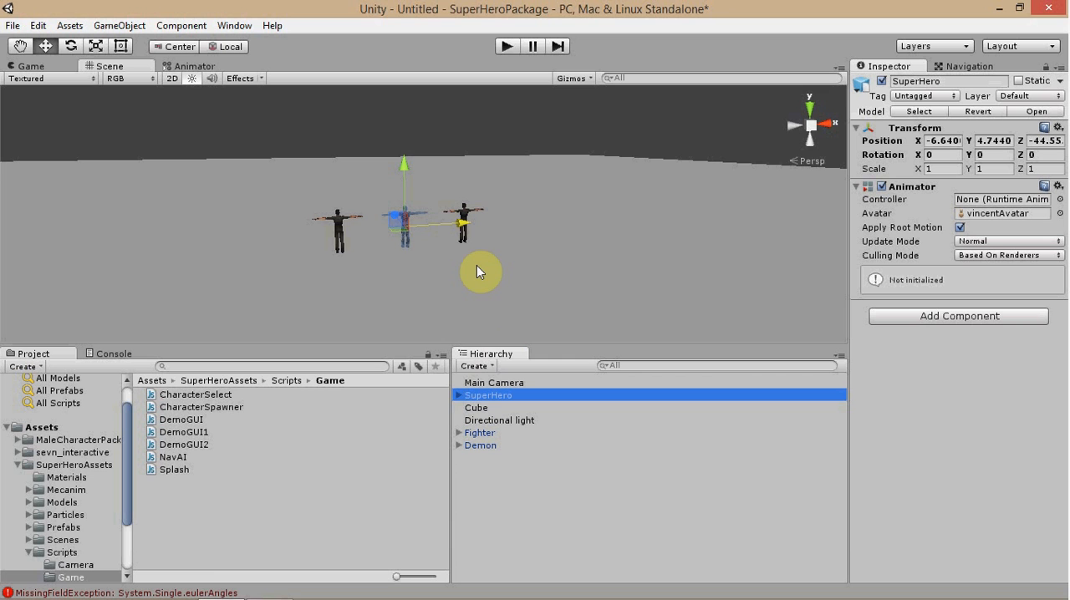
{"action": "key", "text": "f"}
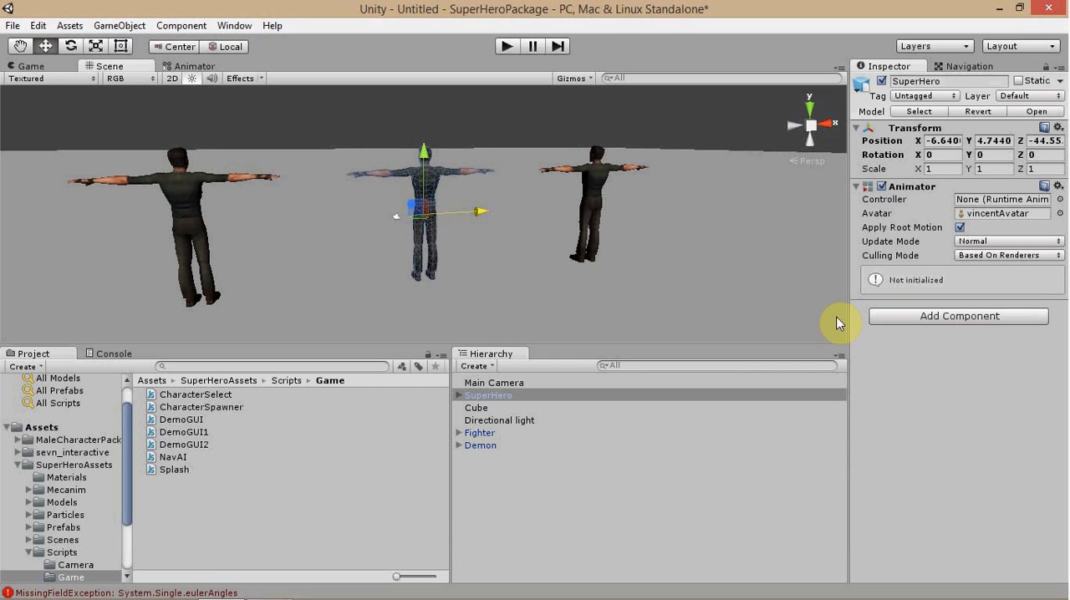
{"action": "left_click", "coordinate": [903, 318]}
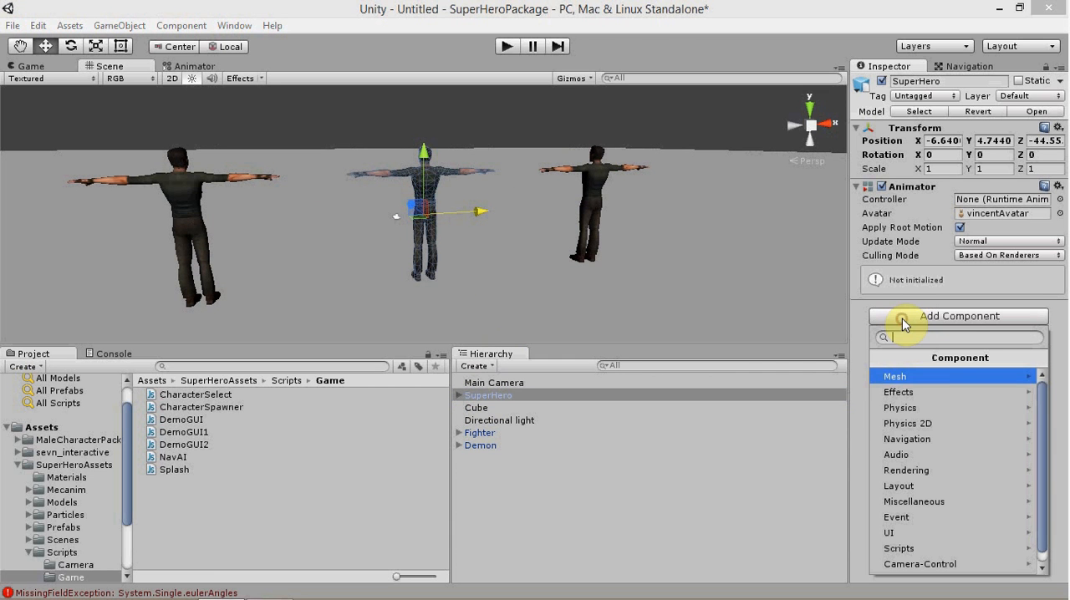
{"action": "left_click", "coordinate": [927, 407]}
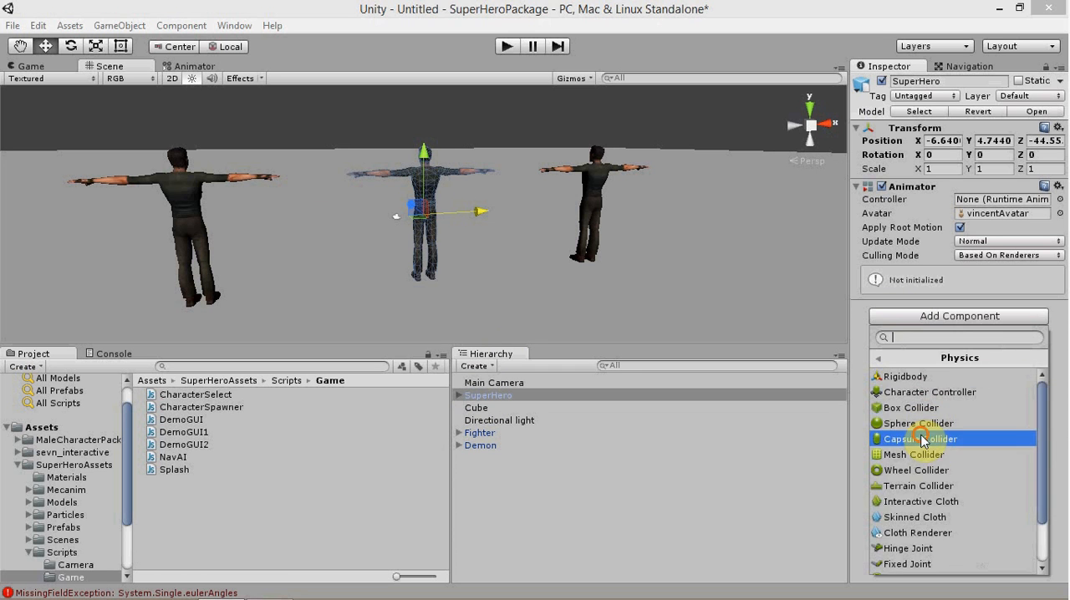
{"action": "left_click", "coordinate": [925, 433]}
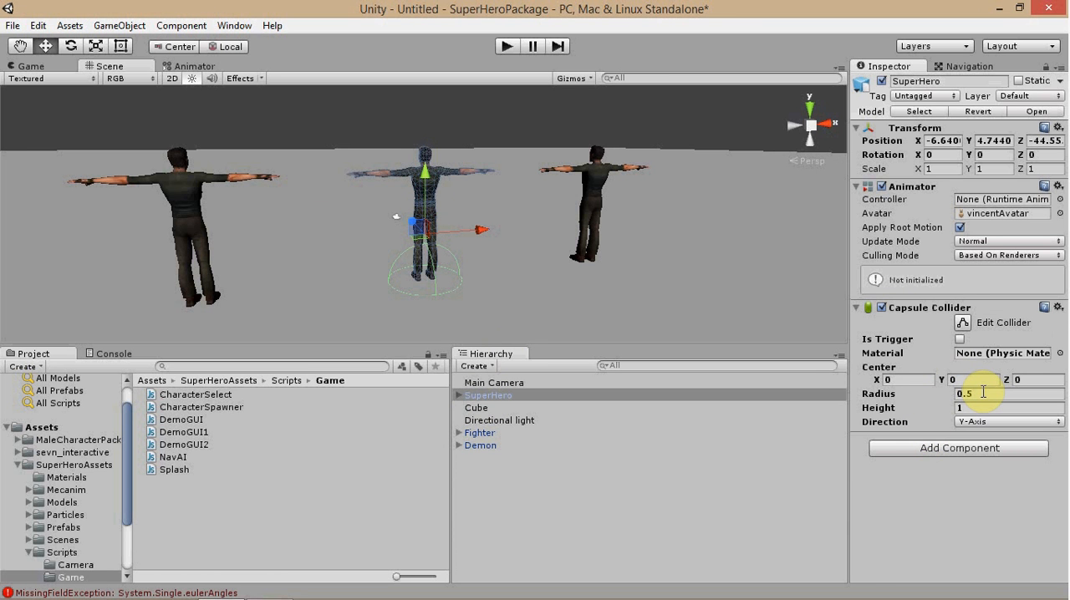
Set the SuperHero capsule collider's center Y to 1 and its height to 2.
{"action": "left_click", "coordinate": [974, 379]}
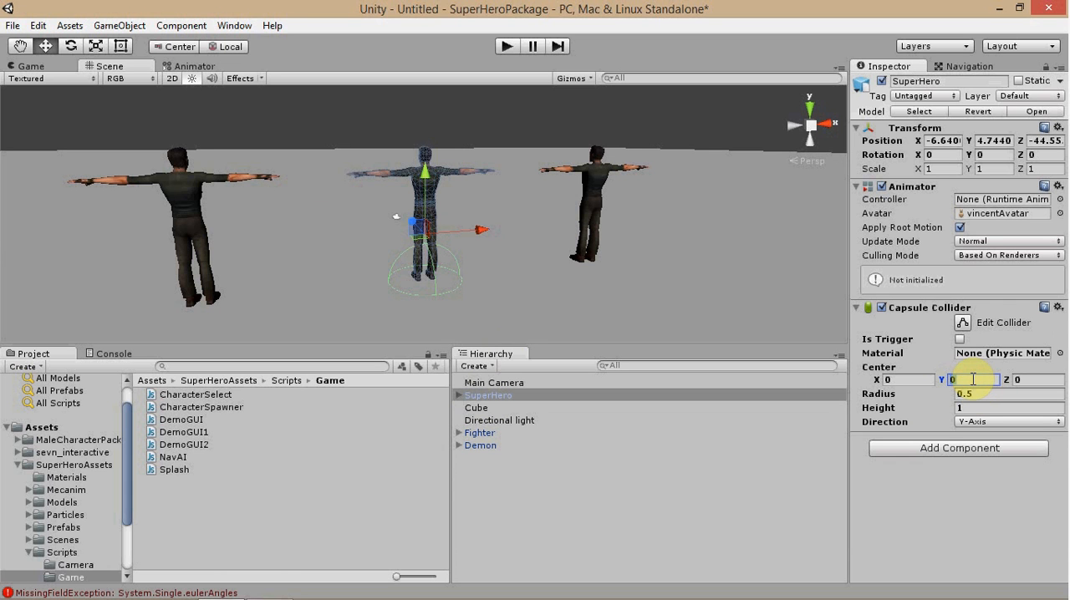
{"action": "type", "text": "1"}
{"action": "key", "text": "Tab"}
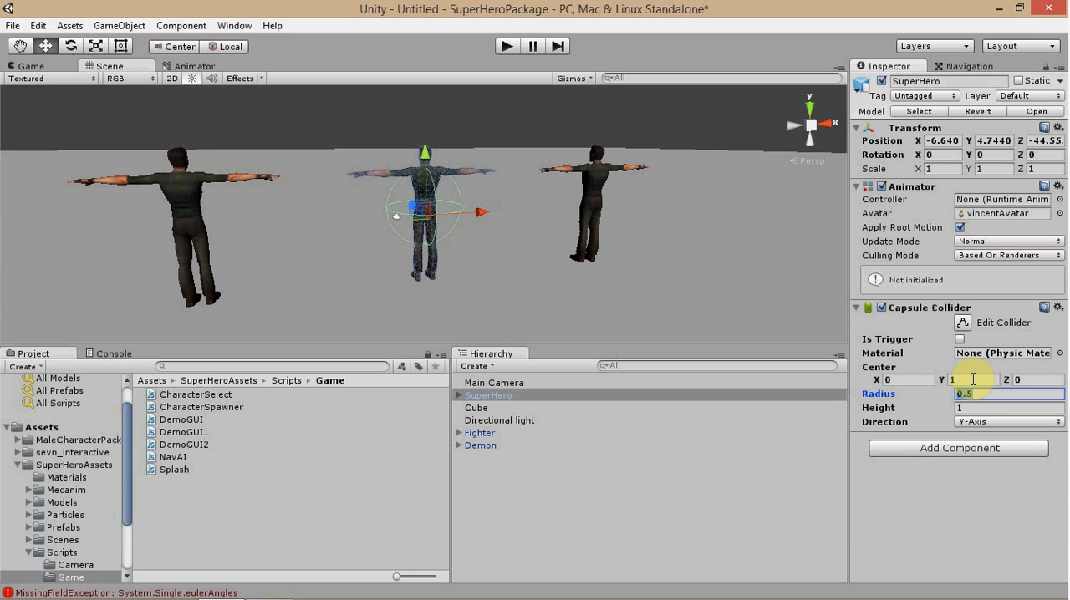
{"action": "key", "text": "Tab"}
{"action": "type", "text": "2"}
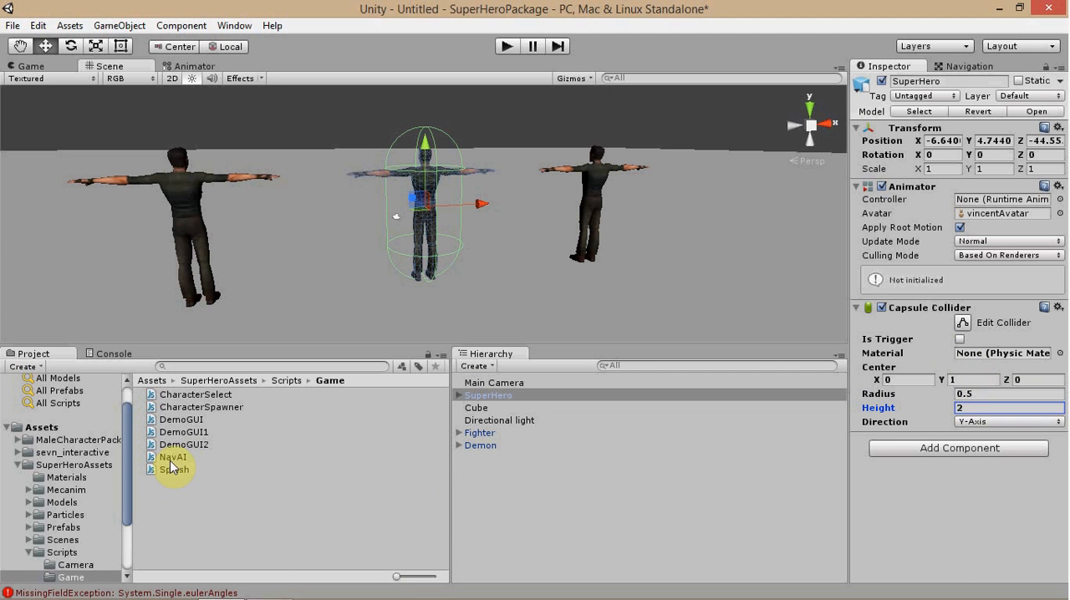
Compare the CharacterSelect script's collider name checks with the scene's characters and inspect SuperHero's capsule collider from several sides.
{"action": "left_click", "coordinate": [207, 396]}
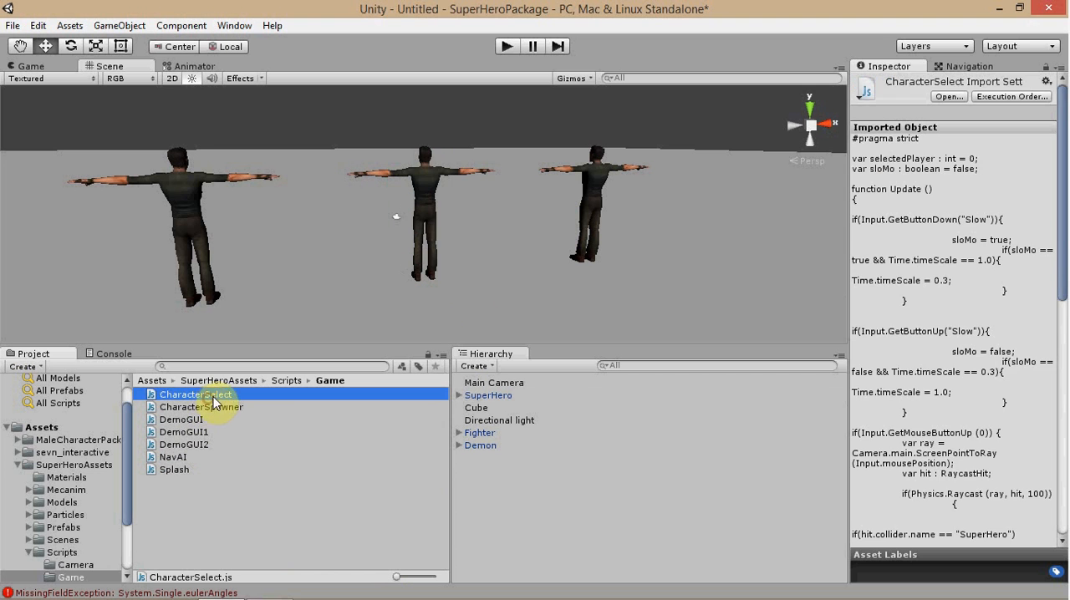
{"action": "left_click_drag", "start_coordinate": [1062, 262], "coordinate": [1060, 370]}
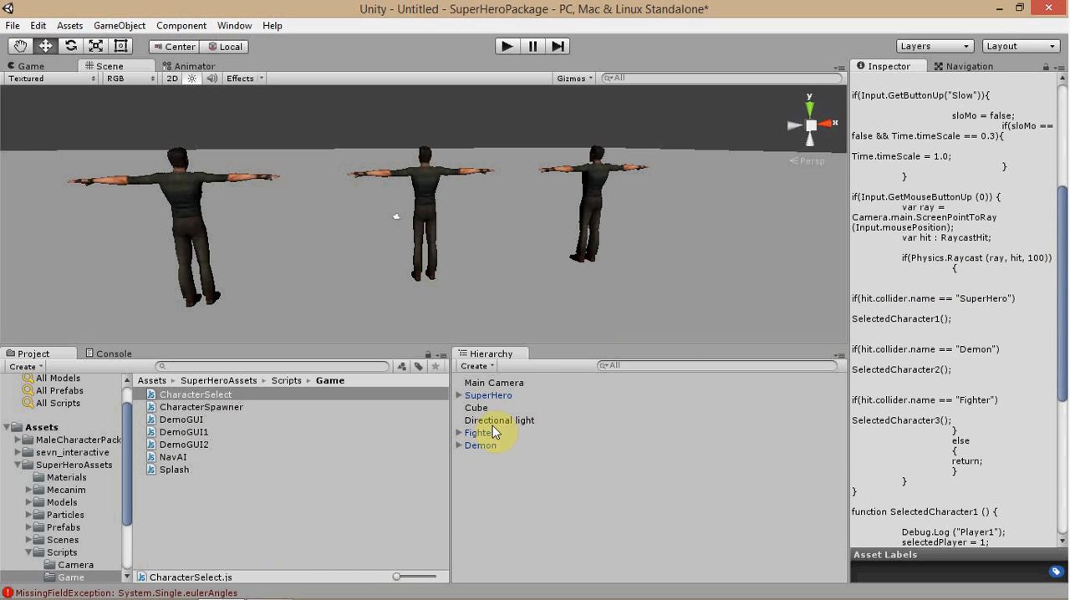
{"action": "mouse_move", "coordinate": [1060, 299]}
{"action": "left_mouse_down"}
{"action": "mouse_move", "coordinate": [1062, 197]}
{"action": "mouse_move", "coordinate": [1063, 292]}
{"action": "left_mouse_up"}
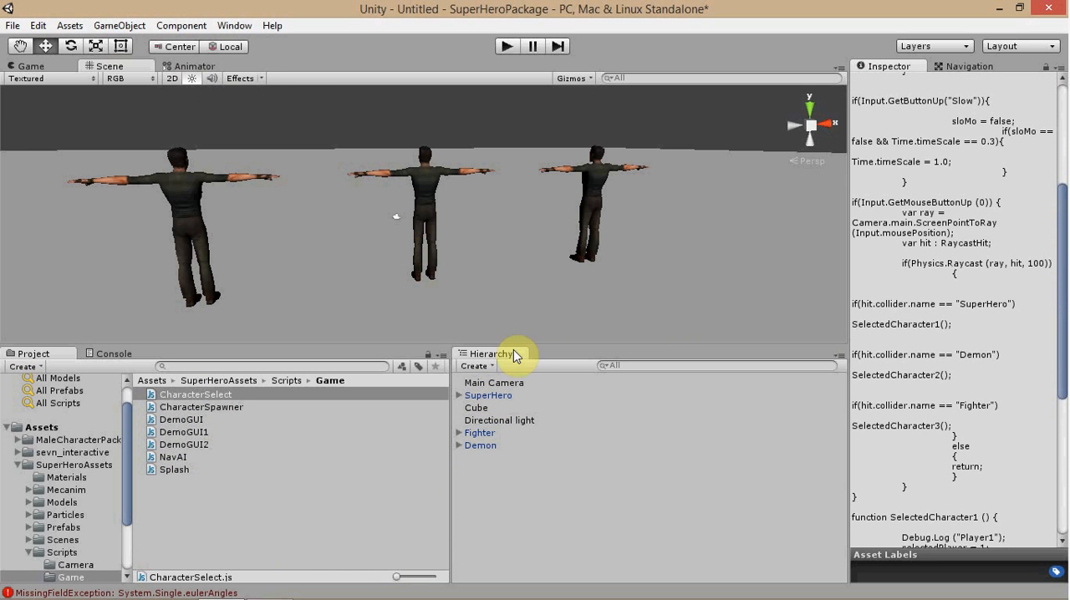
{"action": "left_click", "coordinate": [501, 395]}
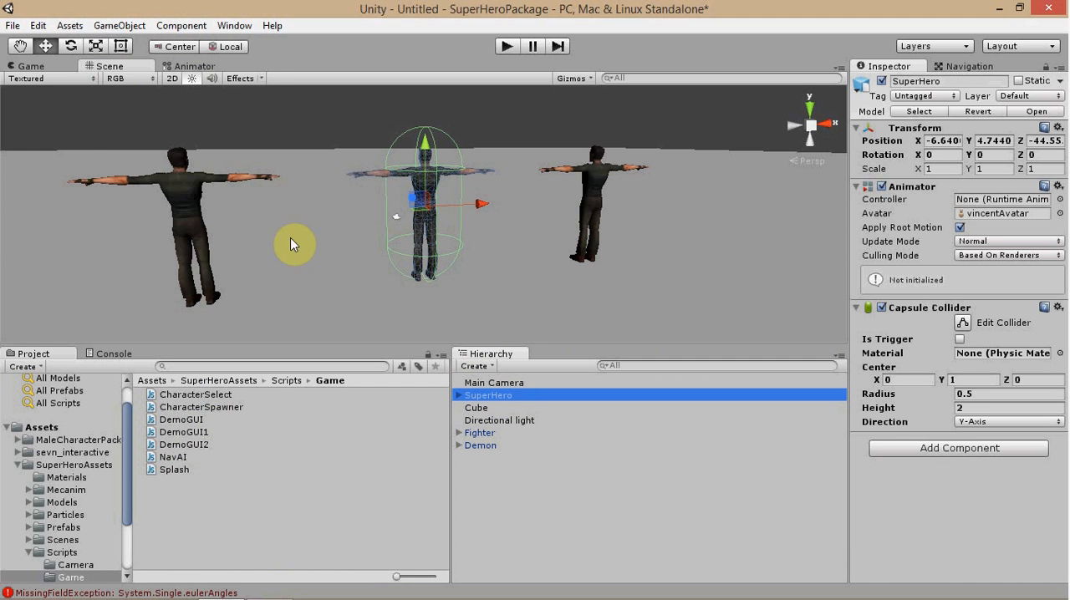
{"action": "right_click_drag", "start_coordinate": [290, 239], "coordinate": [455, 235]}
{"action": "middle_click_drag", "start_coordinate": [456, 236], "coordinate": [670, 217]}
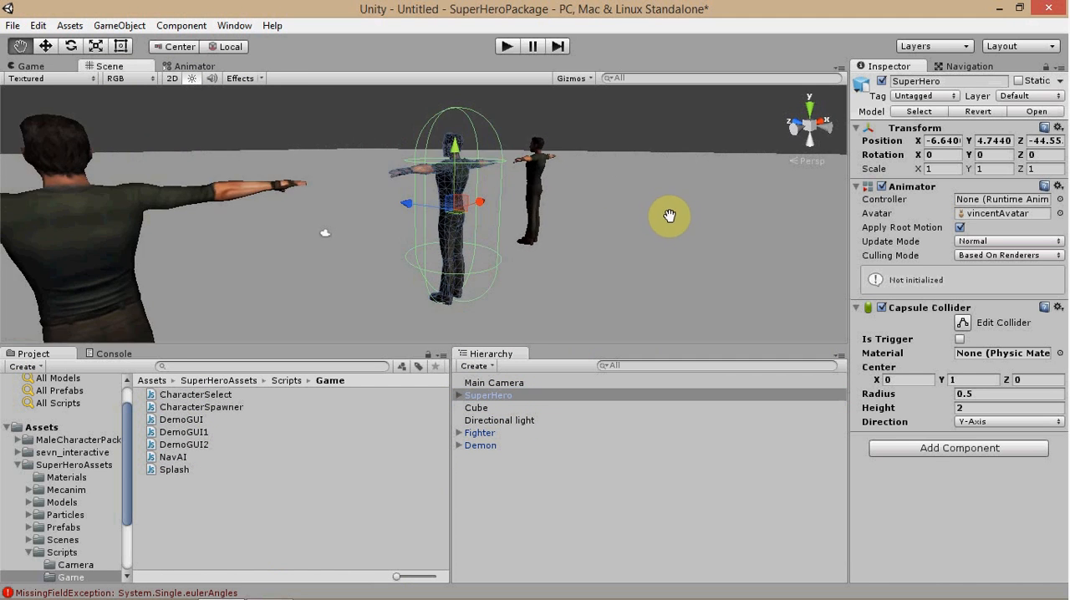
{"action": "scroll", "coordinate": [488, 226], "scroll_direction": "down", "scroll_amount": 5}
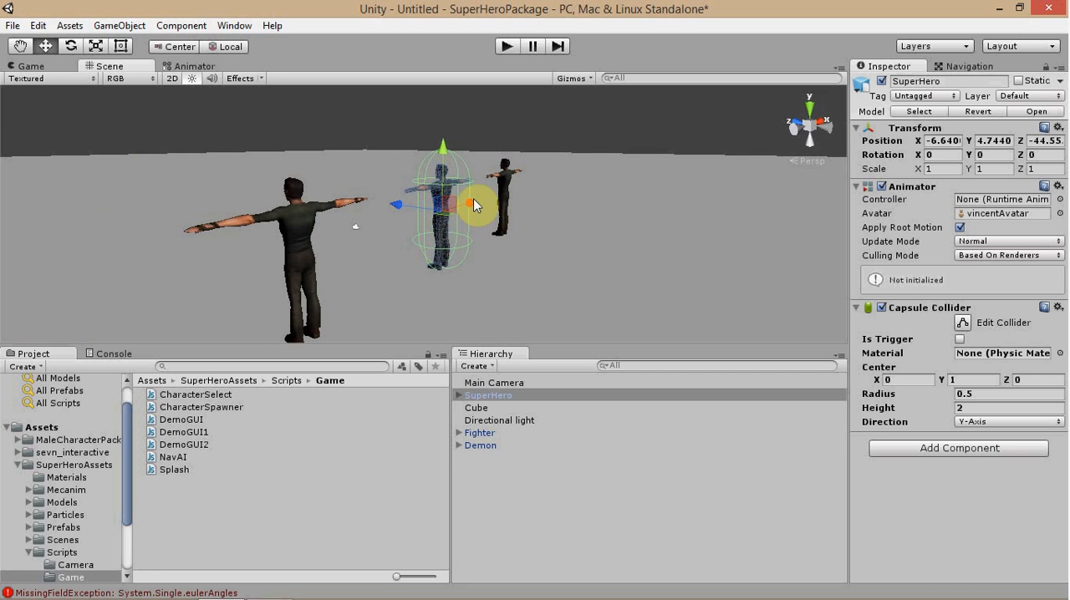
{"action": "right_click_drag", "start_coordinate": [371, 242], "coordinate": [394, 240]}
{"action": "key", "text": "f"}
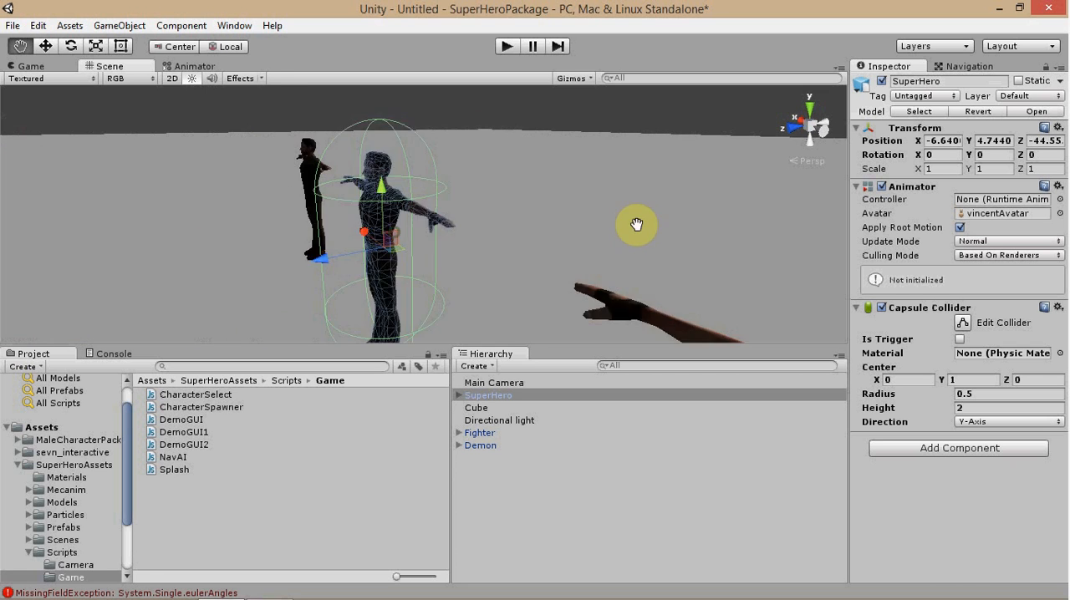
Review the mouse raycast in the CharacterSelect script and the function called for each character name.
{"action": "left_click", "coordinate": [204, 395]}
{"action": "scroll", "coordinate": [1065, 286], "scroll_direction": "down", "scroll_amount": 2}
{"action": "left_click_drag", "start_coordinate": [1068, 286], "coordinate": [1066, 402]}
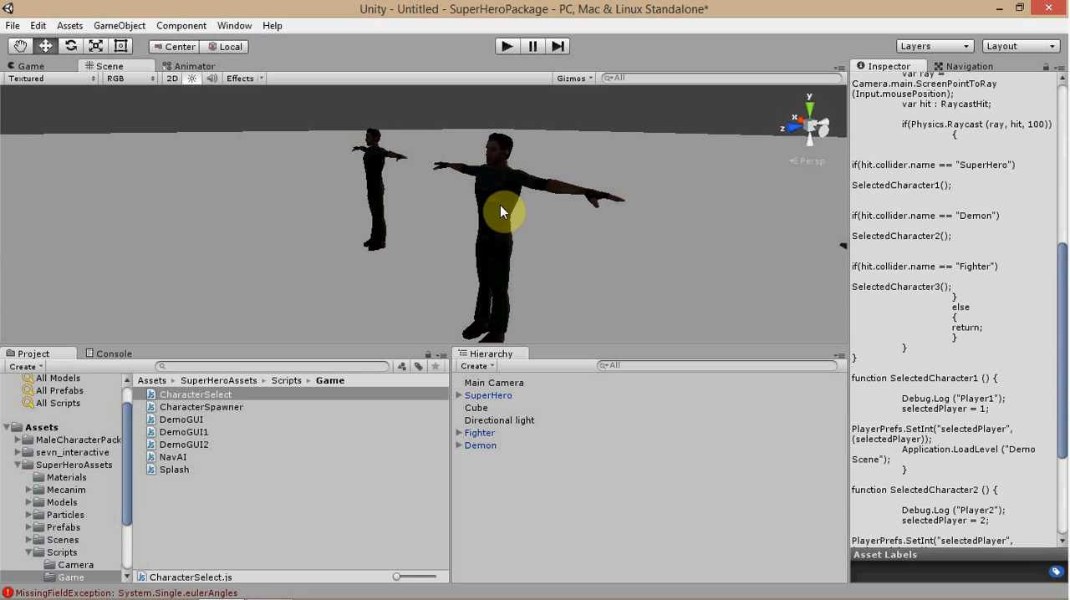
{"action": "scroll", "coordinate": [425, 154], "scroll_direction": "down", "scroll_amount": 3}
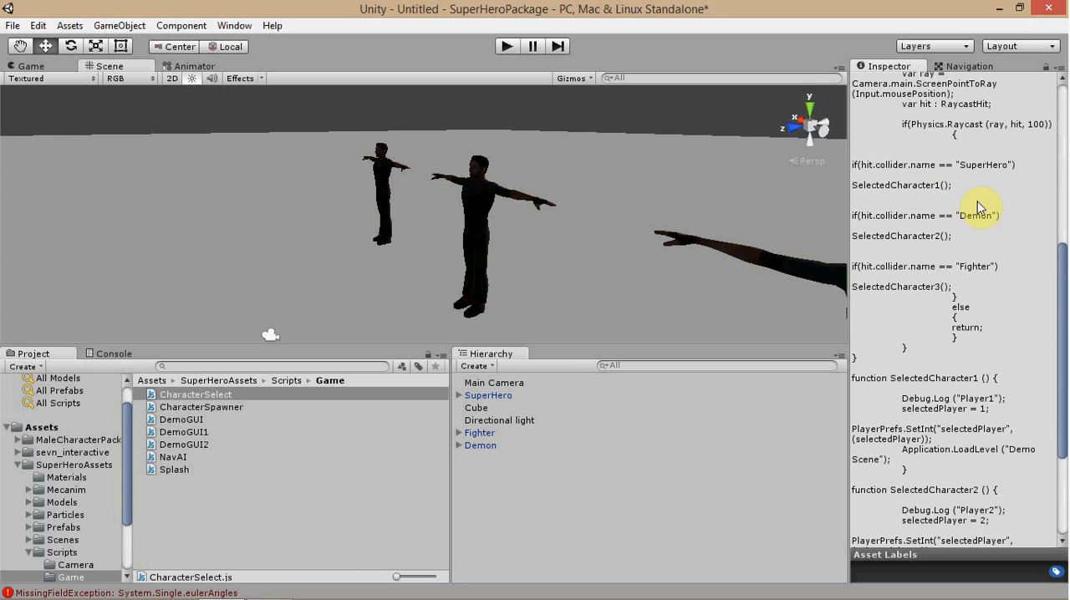
{"action": "scroll", "coordinate": [1064, 297], "scroll_direction": "down", "scroll_amount": 3}
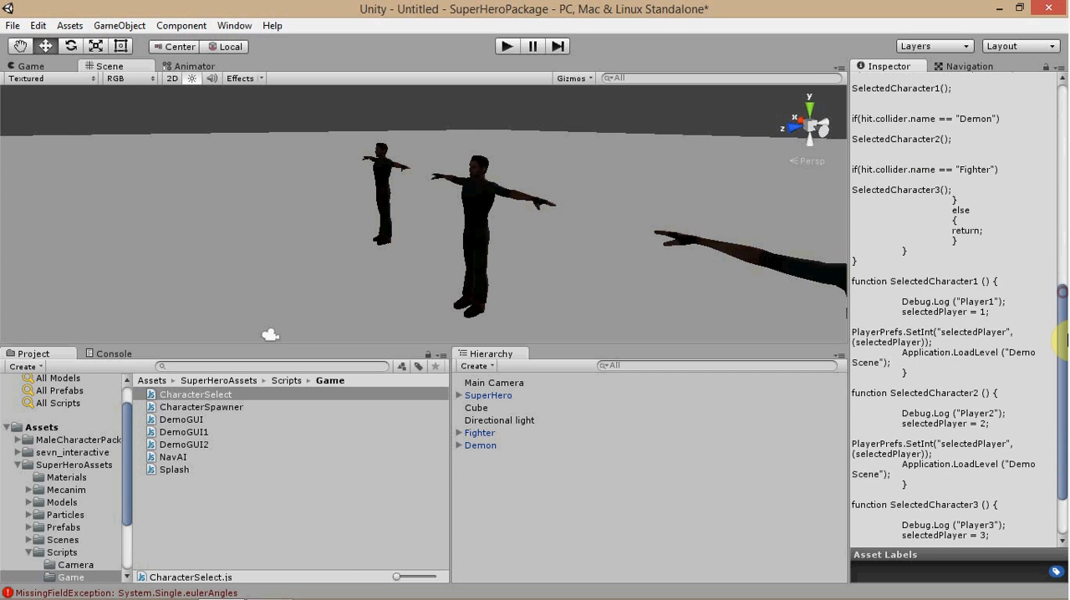
{"action": "scroll", "coordinate": [1063, 297], "scroll_direction": "up", "scroll_amount": 7}
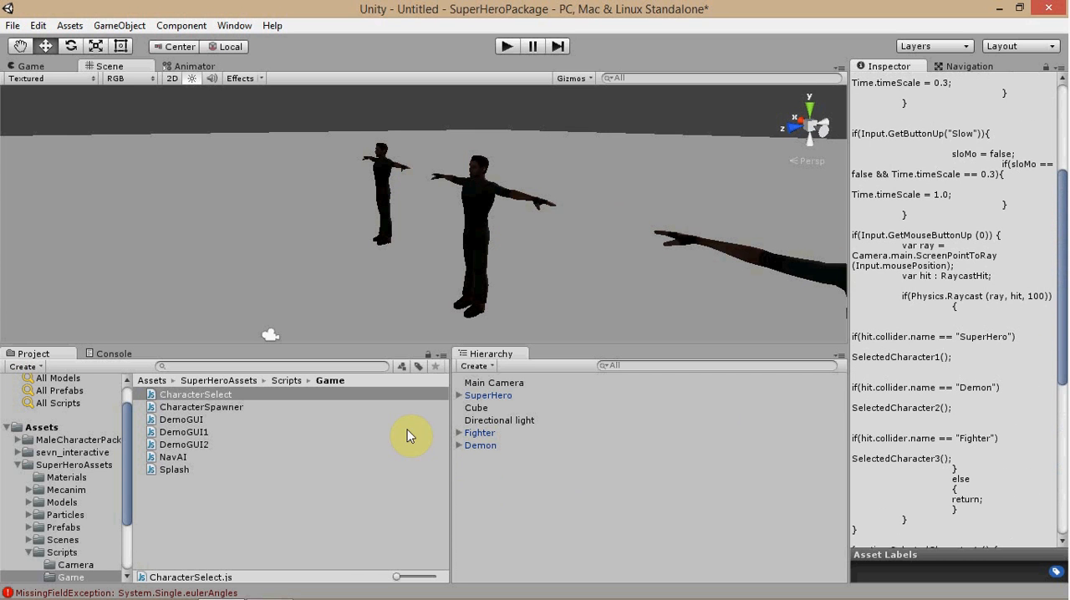
Run the scene briefly to preview the three characters through the camera, and stop playback.
{"action": "right_click_drag", "start_coordinate": [186, 230], "coordinate": [377, 295]}
{"action": "scroll", "coordinate": [423, 228], "scroll_direction": "down", "scroll_amount": 4}
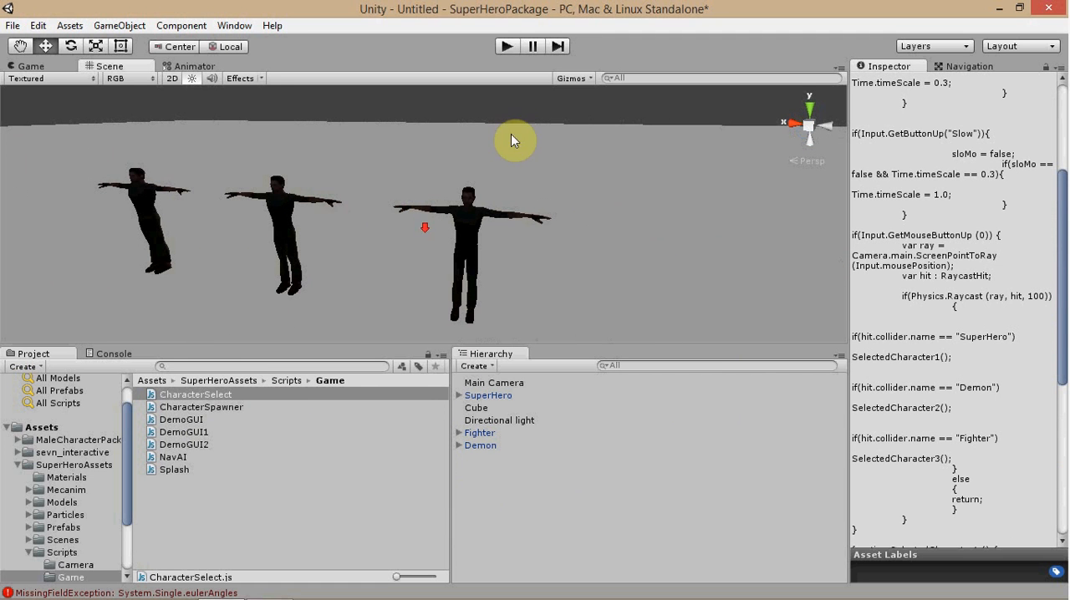
{"action": "left_click", "coordinate": [507, 48]}
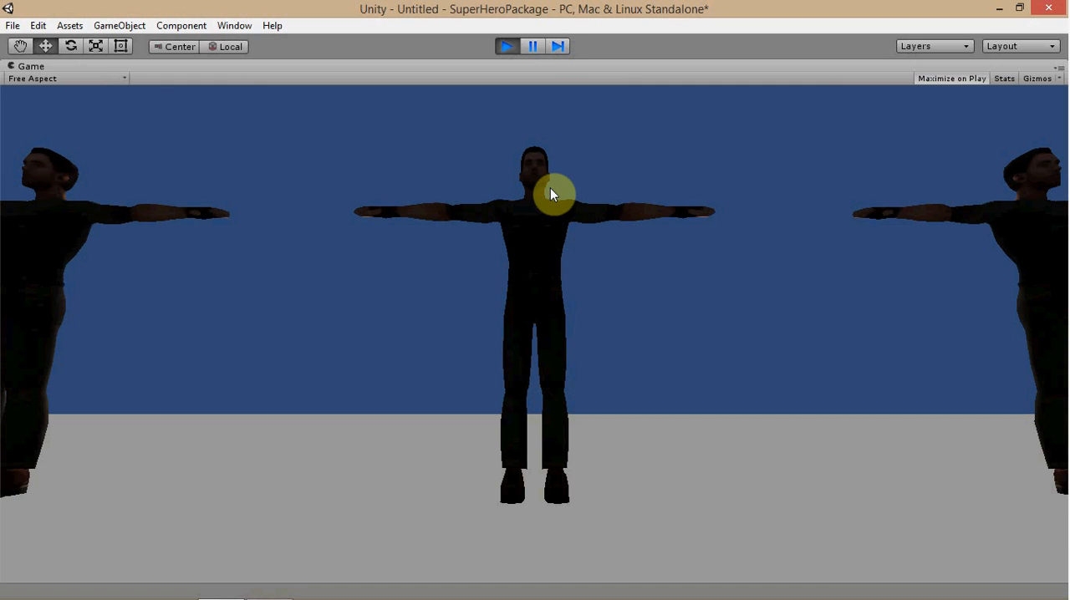
{"action": "left_click", "coordinate": [507, 47]}
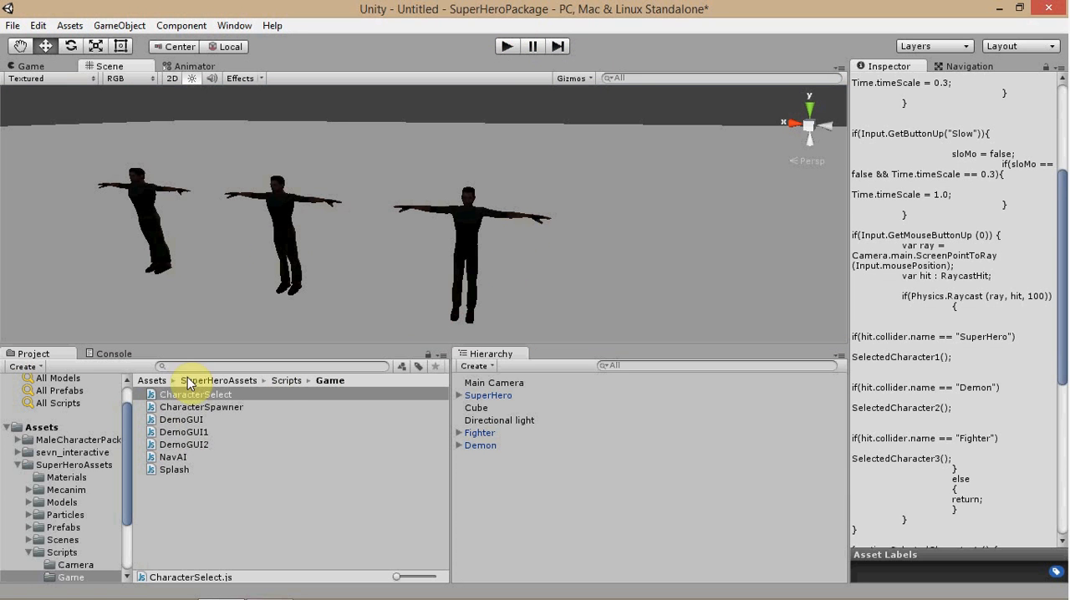
{"action": "scroll", "coordinate": [411, 220], "scroll_direction": "down", "scroll_amount": 2}
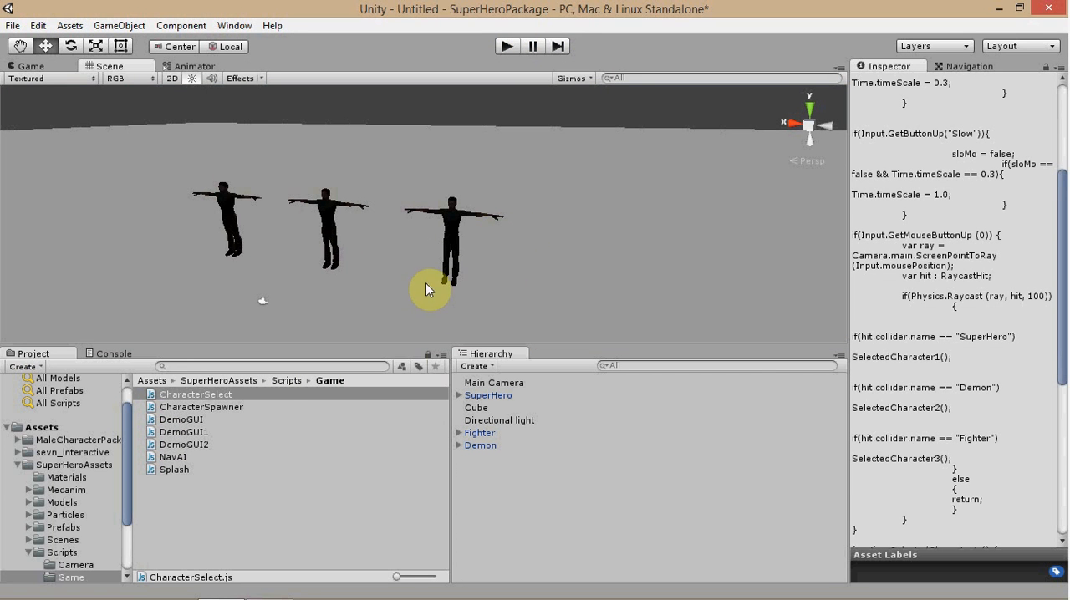
Assign the Player1 controller from the Mecanim MainMenu folder to SuperHero's Animator.
{"action": "left_click", "coordinate": [487, 396]}
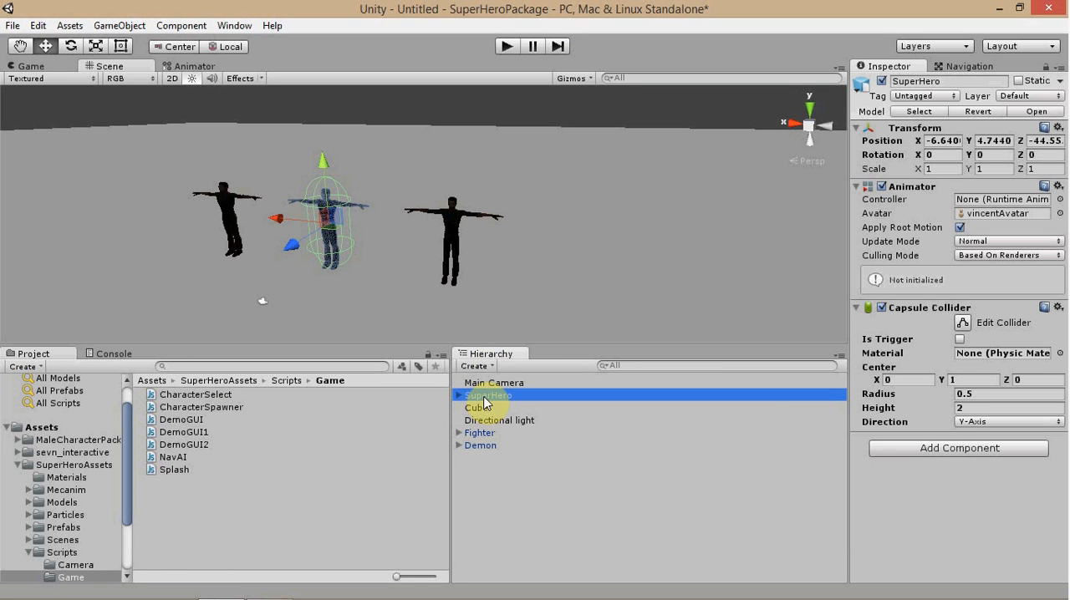
{"action": "left_click", "coordinate": [52, 490]}
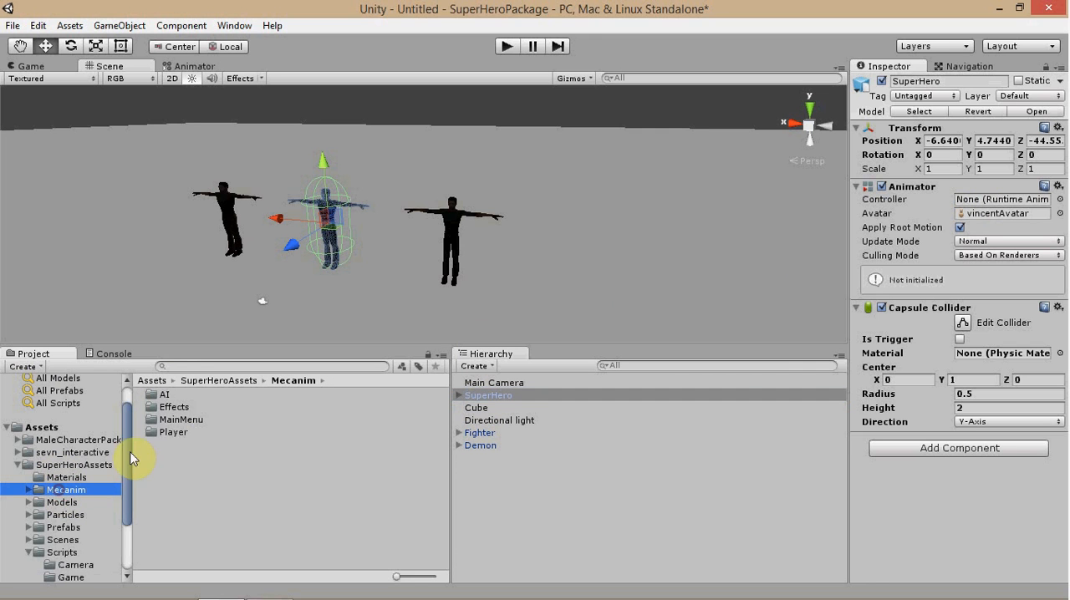
{"action": "double_click", "coordinate": [176, 434]}
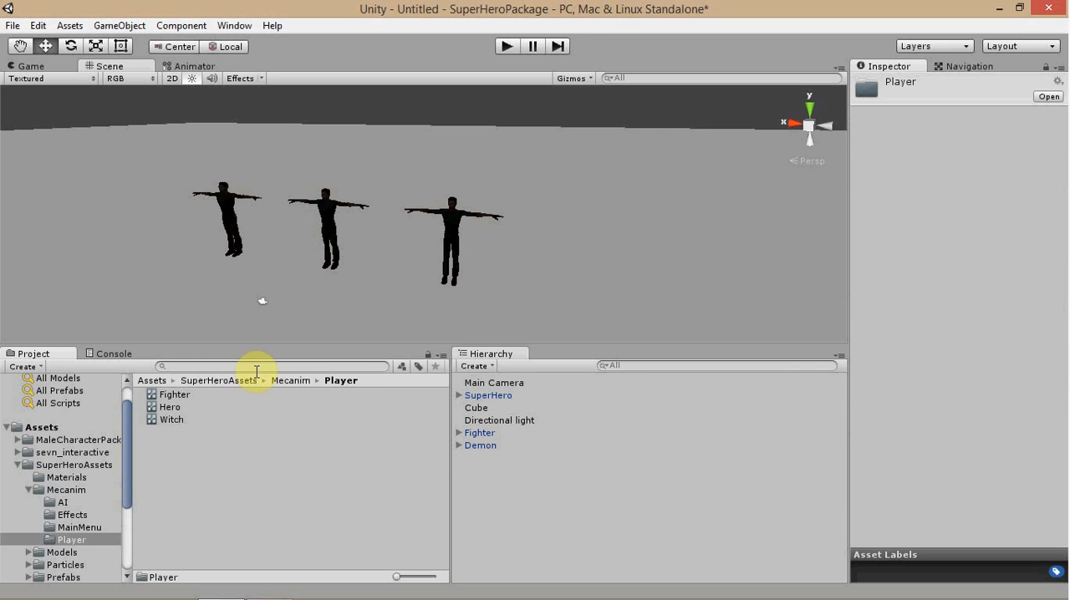
{"action": "left_click", "coordinate": [284, 381]}
{"action": "double_click", "coordinate": [204, 420]}
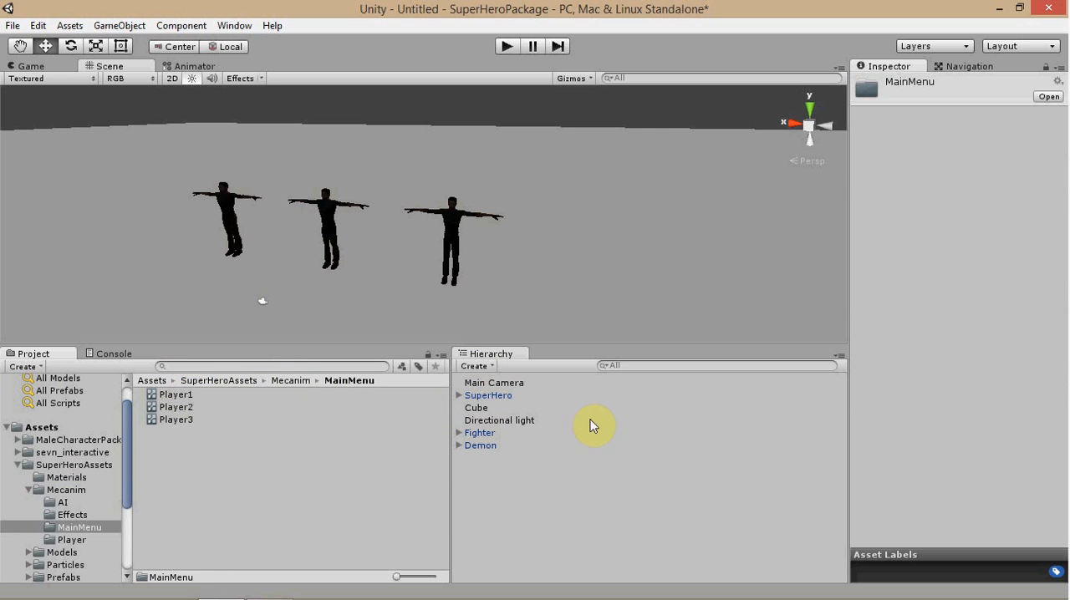
{"action": "left_click", "coordinate": [493, 395]}
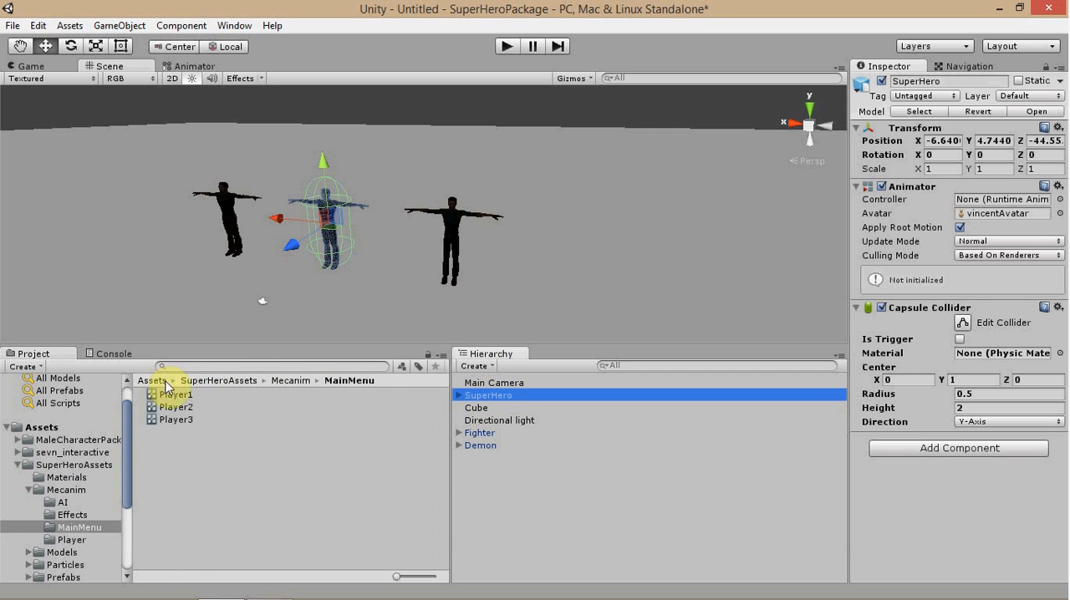
{"action": "left_click_drag", "start_coordinate": [170, 393], "coordinate": [999, 209]}
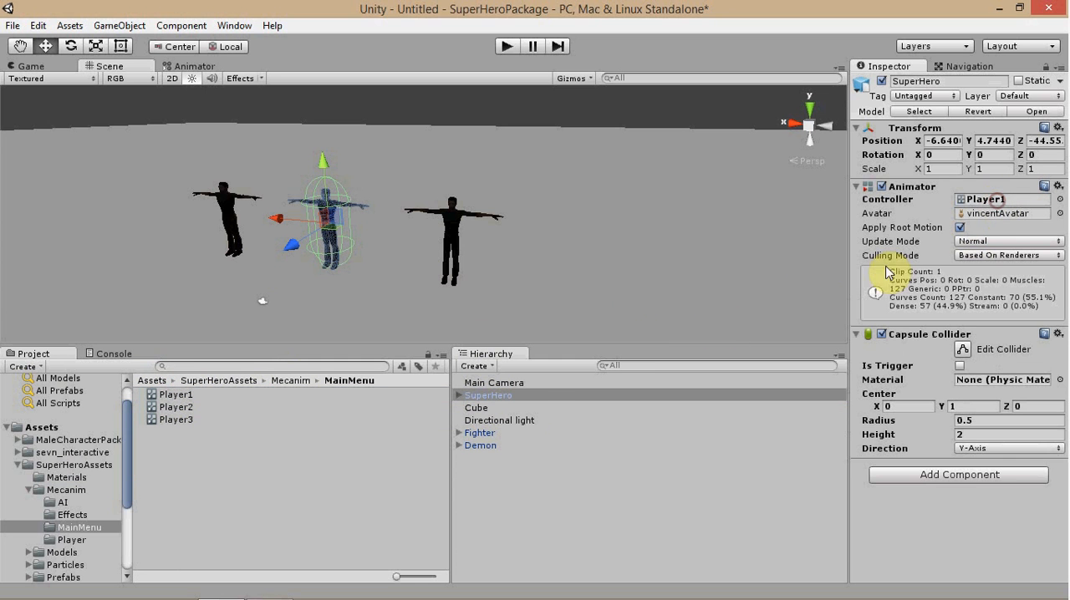
Assign the Player3 controller to Fighter's Animator and the Player2 controller to Demon's Animator.
{"action": "left_click", "coordinate": [474, 433]}
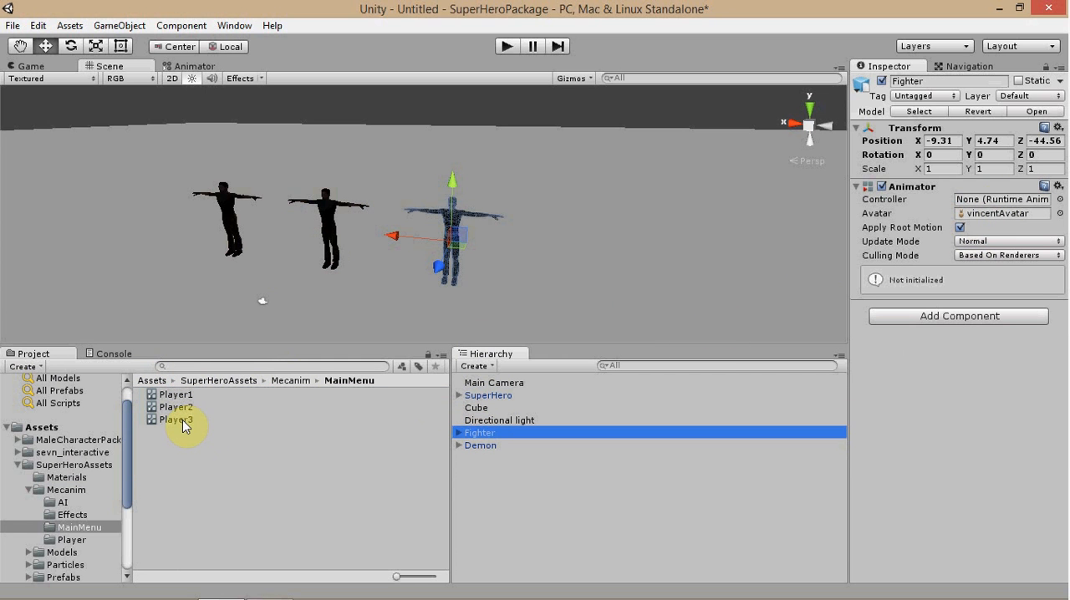
{"action": "left_click_drag", "start_coordinate": [185, 426], "coordinate": [995, 209]}
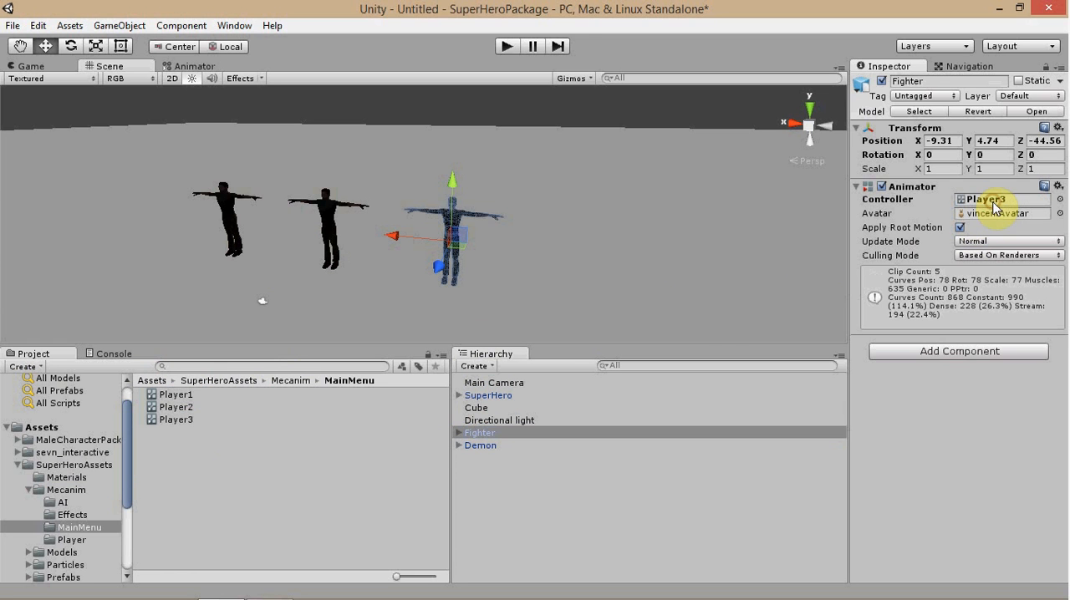
{"action": "left_click", "coordinate": [482, 446]}
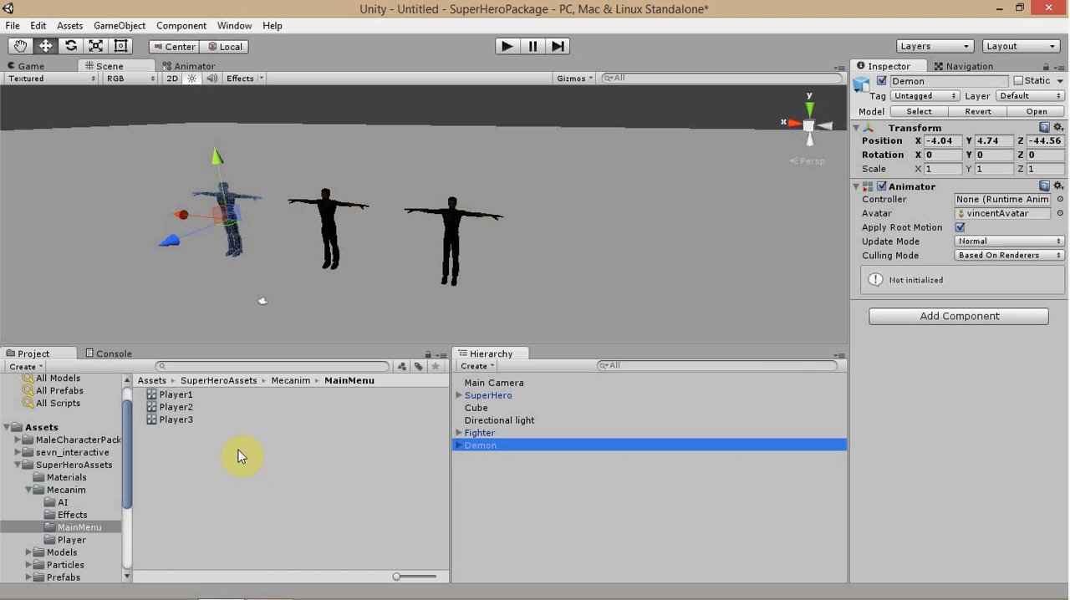
{"action": "left_click_drag", "start_coordinate": [173, 408], "coordinate": [998, 199]}
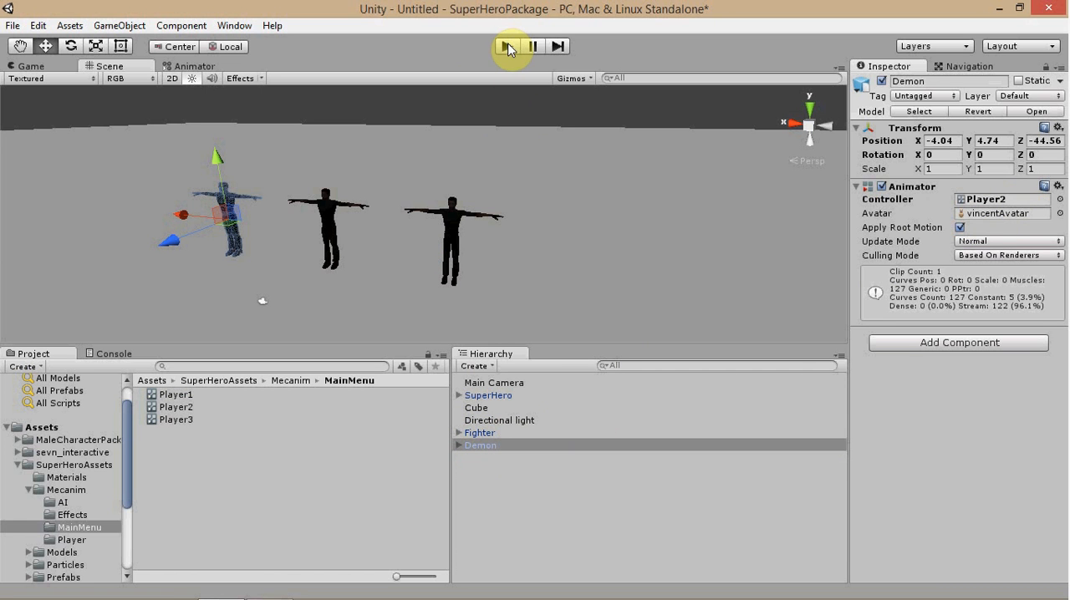
Turn off Apply Root Motion for Demon, Fighter and SuperHero, and run the scene briefly to preview their animations.
{"action": "left_click", "coordinate": [959, 227]}
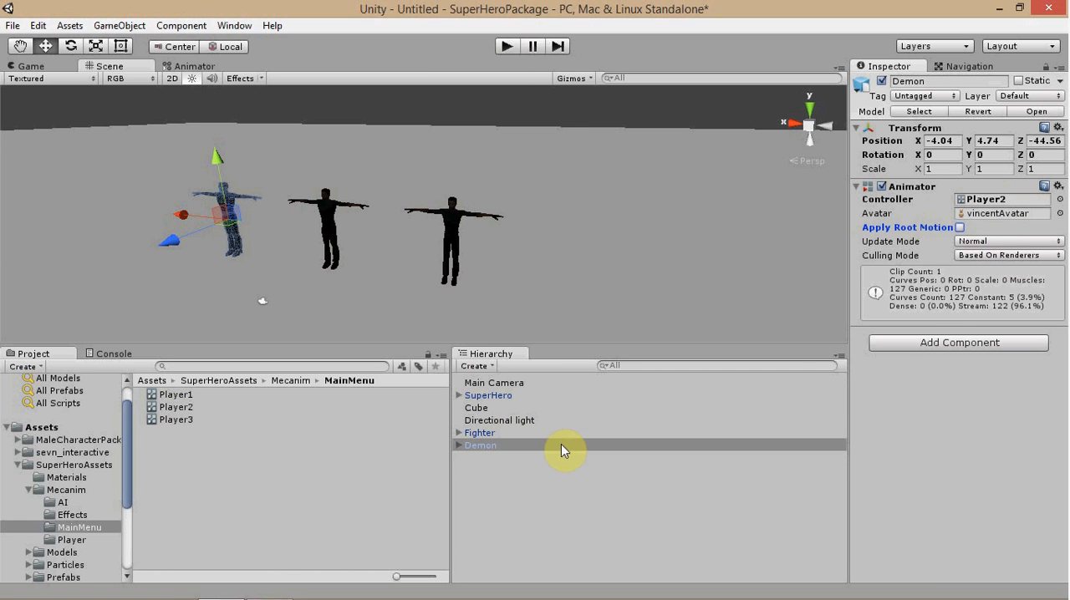
{"action": "left_click", "coordinate": [480, 433]}
{"action": "left_click", "coordinate": [960, 227]}
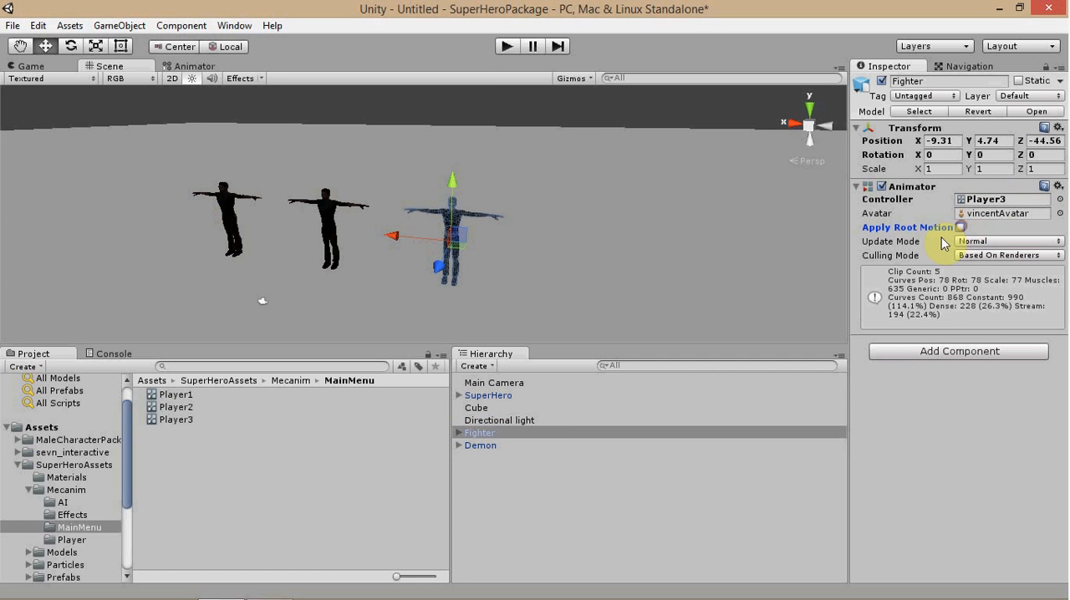
{"action": "left_click", "coordinate": [485, 396]}
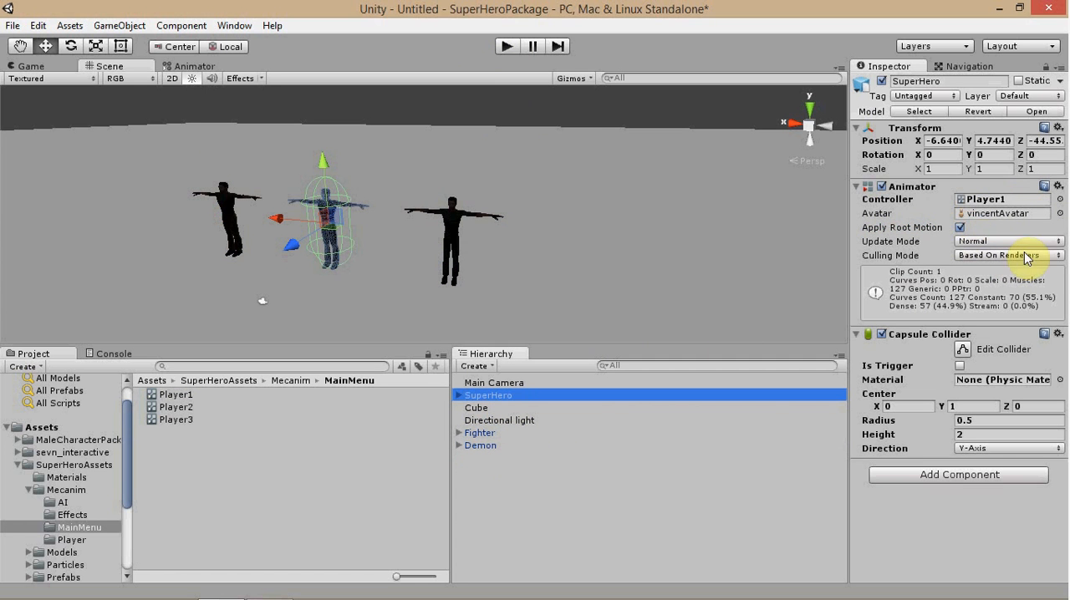
{"action": "left_click", "coordinate": [960, 228]}
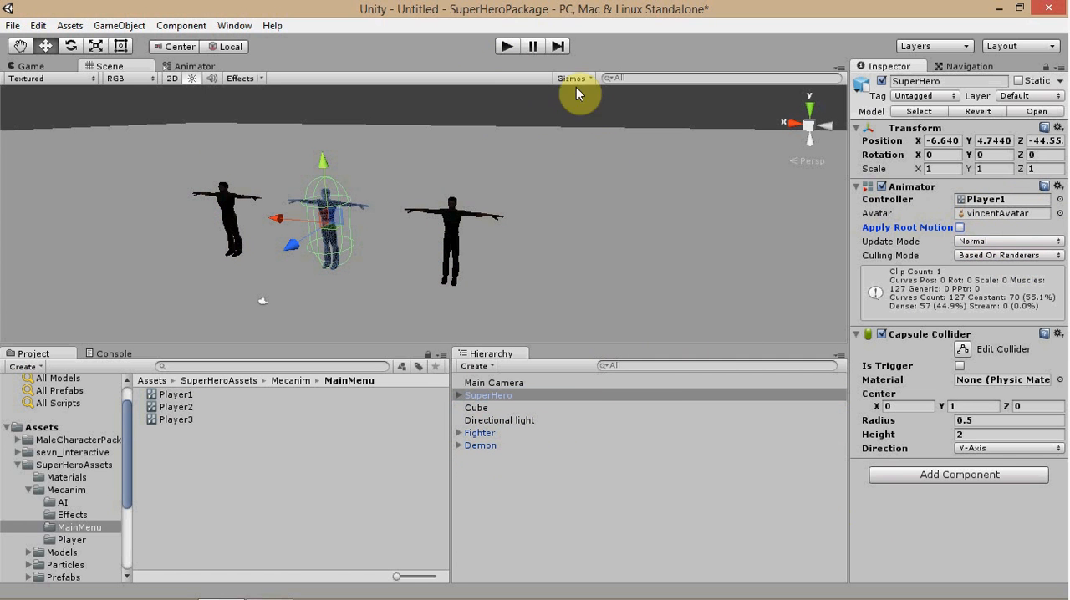
{"action": "left_click", "coordinate": [507, 47]}
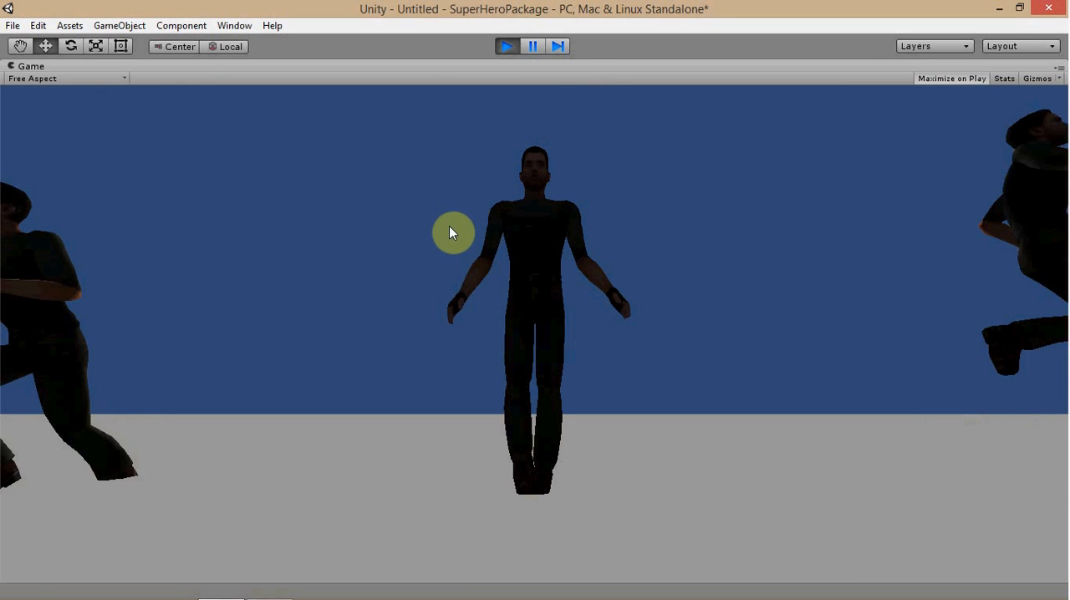
{"action": "left_click", "coordinate": [503, 45]}
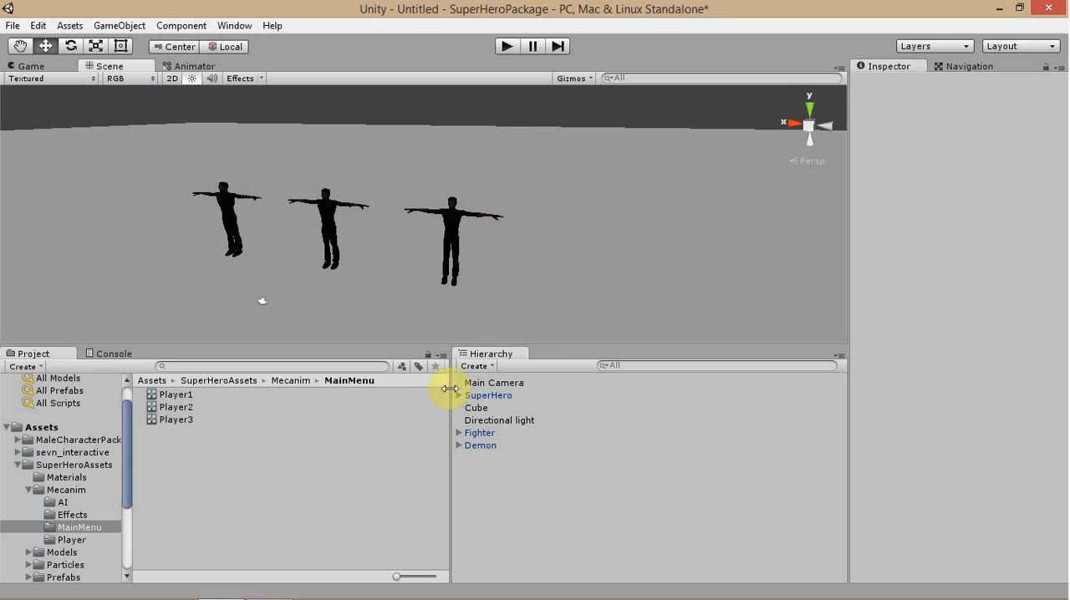
Move the Main Camera back from the characters to about Z -41.86 using global handles, and widen its field of view to 69.
{"action": "left_click", "coordinate": [480, 383]}
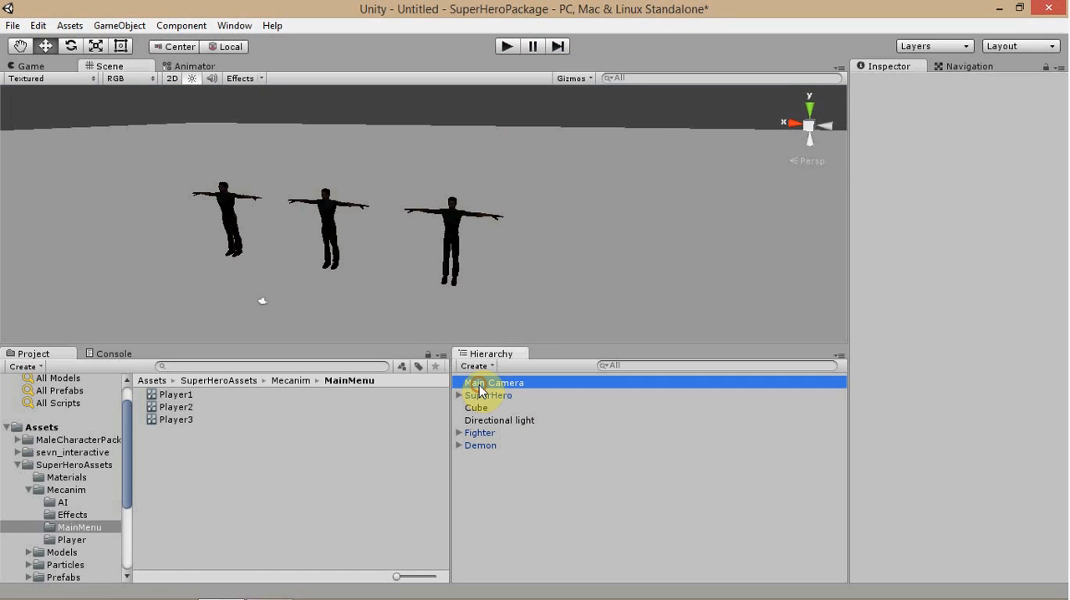
{"action": "left_click", "coordinate": [224, 47]}
{"action": "left_click_drag", "start_coordinate": [221, 328], "coordinate": [193, 351]}
{"action": "left_click", "coordinate": [976, 248]}
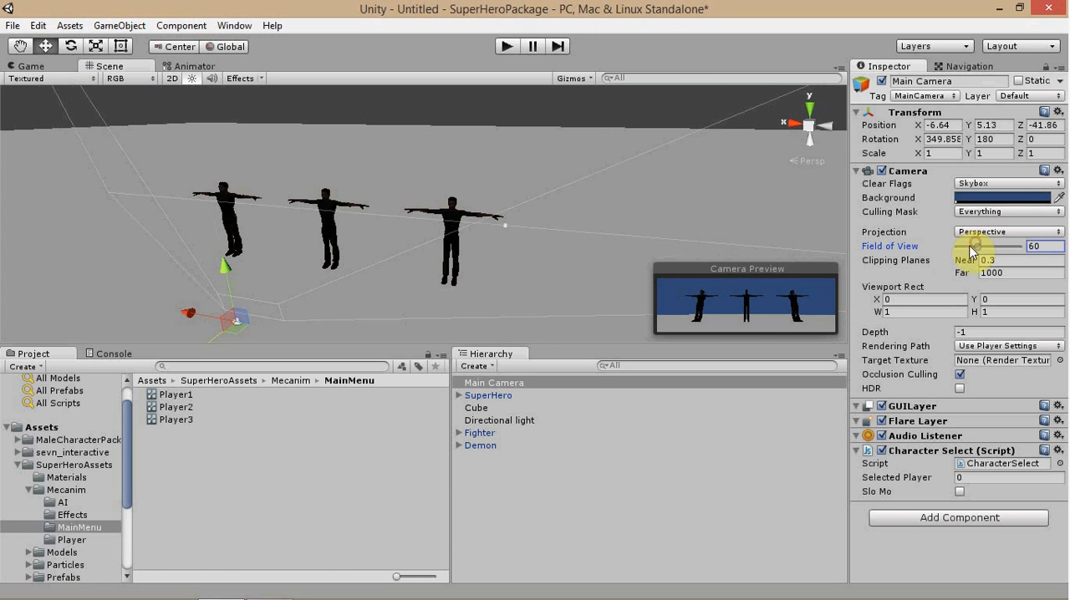
{"action": "left_click_drag", "start_coordinate": [978, 249], "coordinate": [981, 248]}
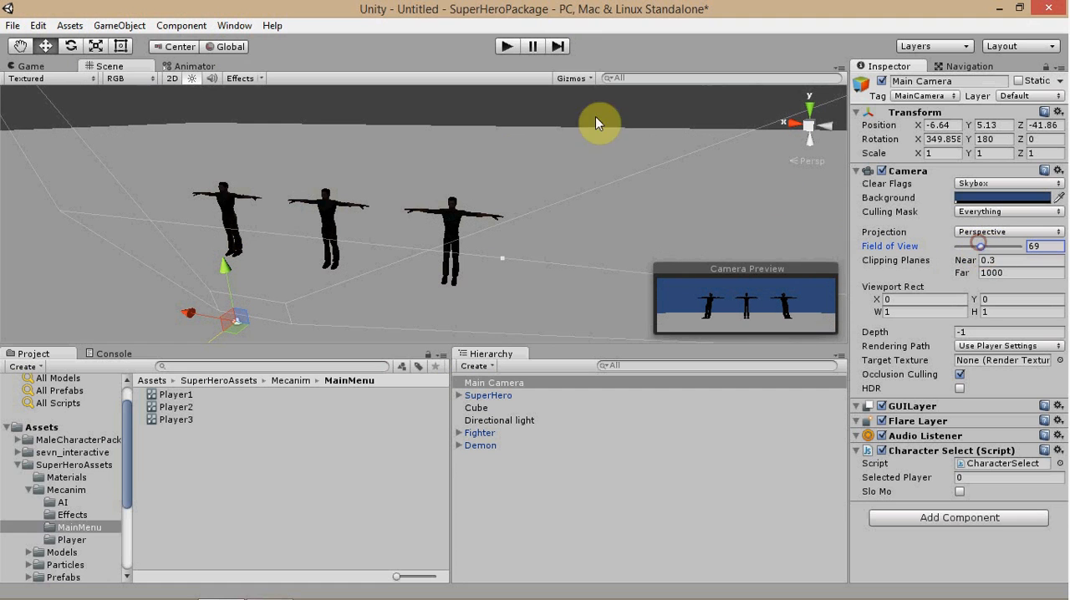
Run the scene, choose the middle character SuperHero, and pause the game in the loaded level.
{"action": "left_click", "coordinate": [508, 47]}
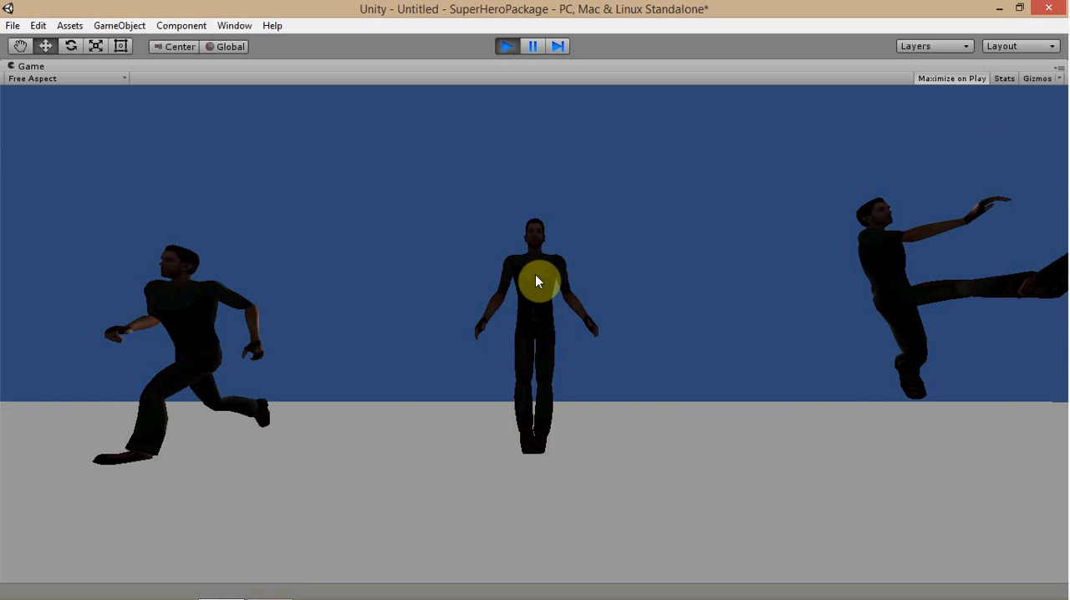
{"action": "left_click", "coordinate": [544, 222]}
{"action": "left_click", "coordinate": [535, 47]}
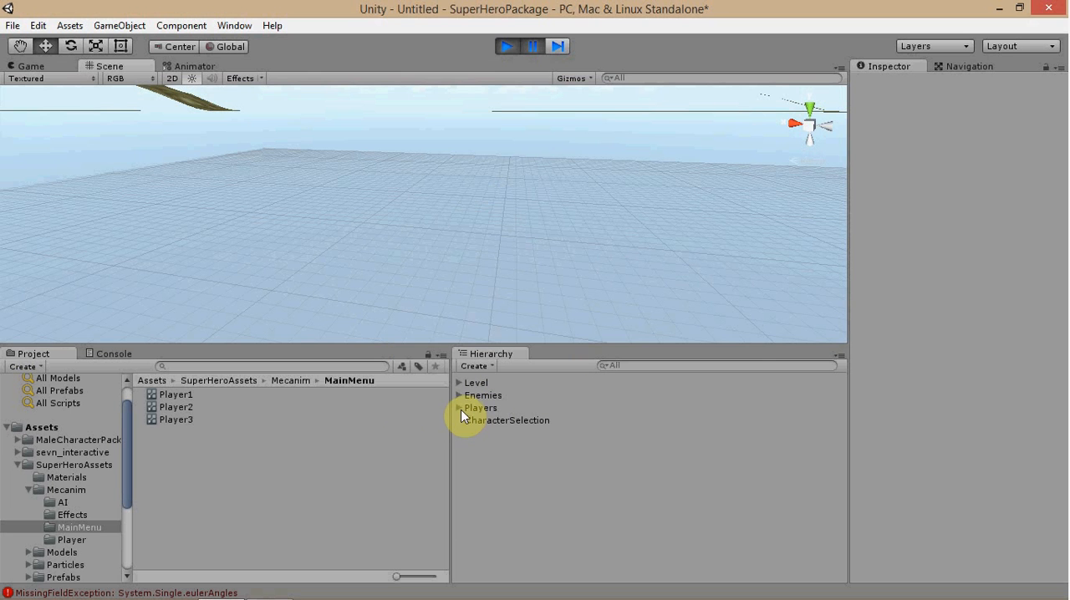
Inspect the Players group with SuperHero's Main Camera, and the player and camera references in CharacterSelection's Character Spawner script.
{"action": "left_click", "coordinate": [458, 407]}
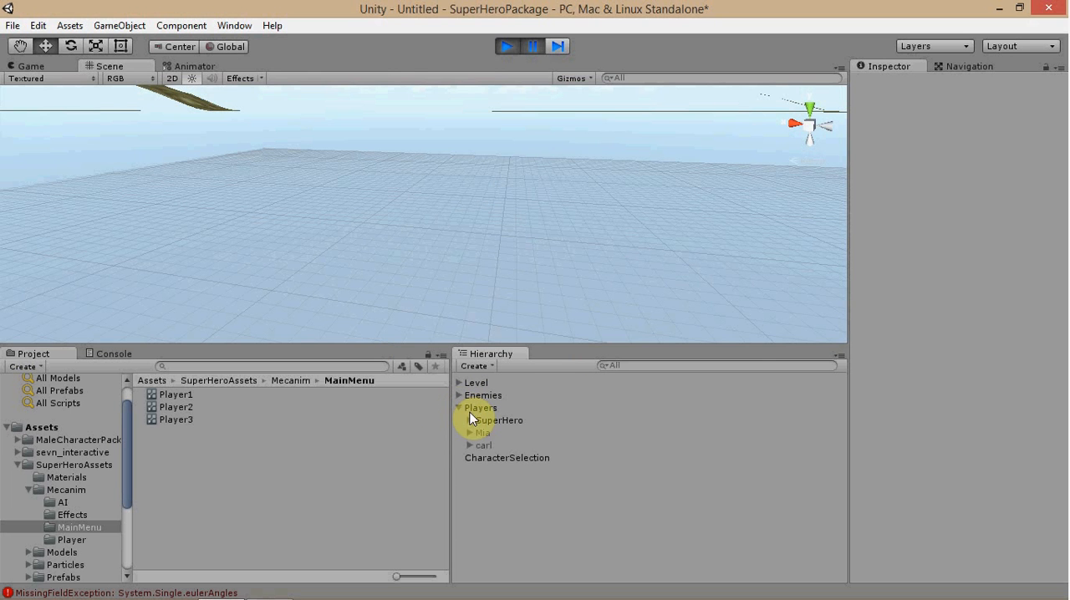
{"action": "left_click", "coordinate": [468, 420]}
{"action": "left_click", "coordinate": [501, 445]}
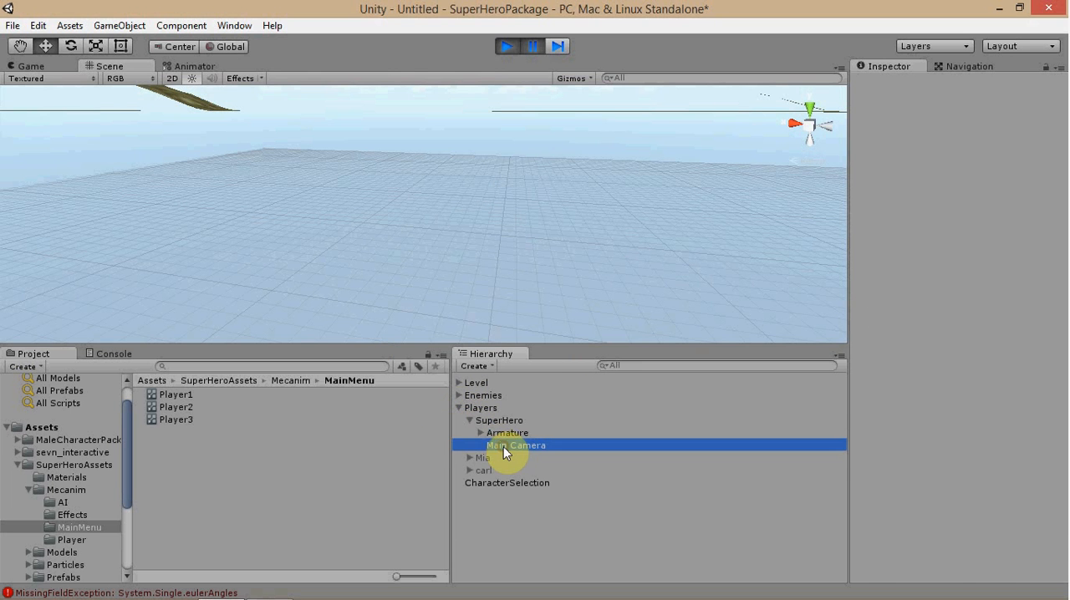
{"action": "left_click", "coordinate": [459, 407]}
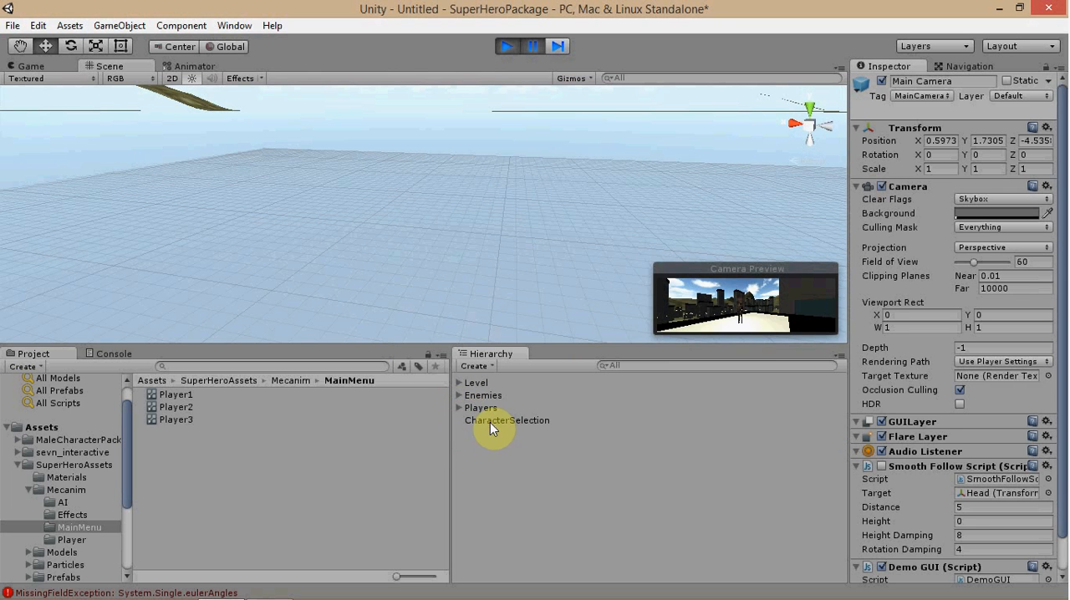
{"action": "left_click", "coordinate": [490, 422]}
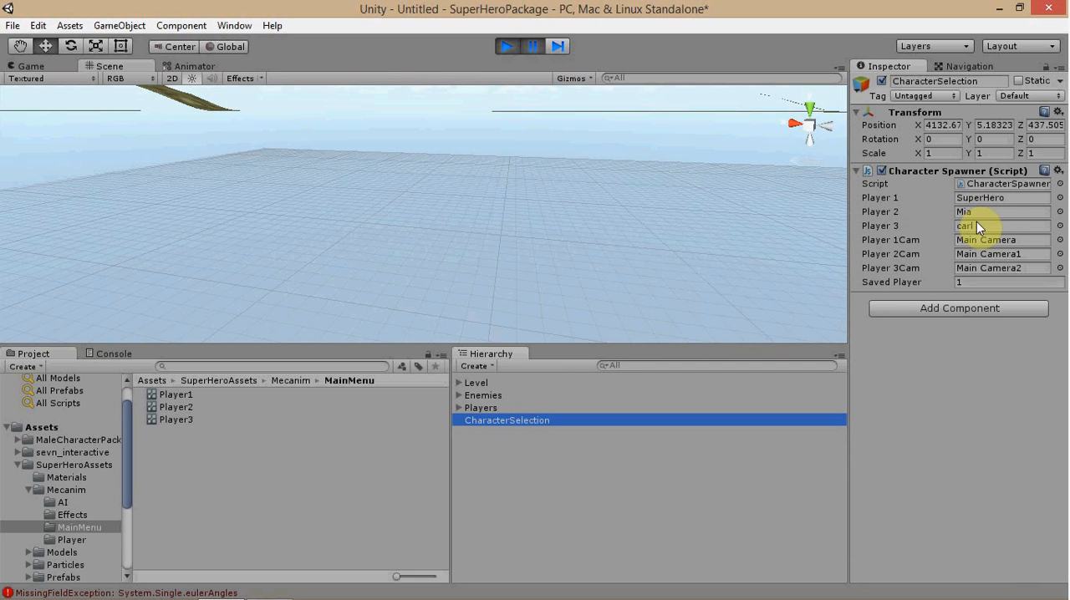
{"action": "left_click", "coordinate": [458, 407]}
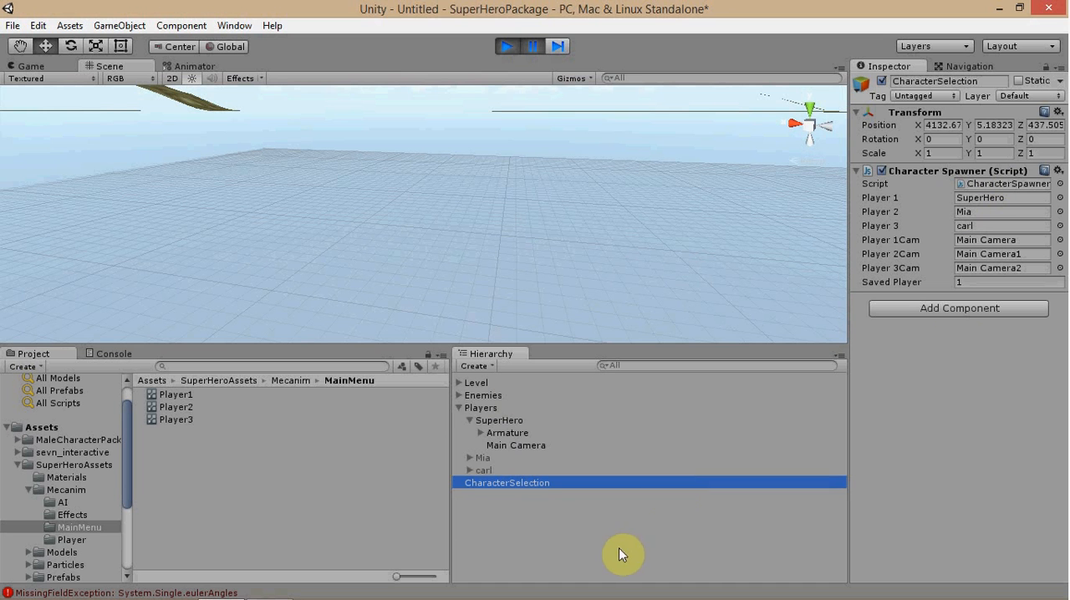
{"action": "left_click", "coordinate": [459, 408]}
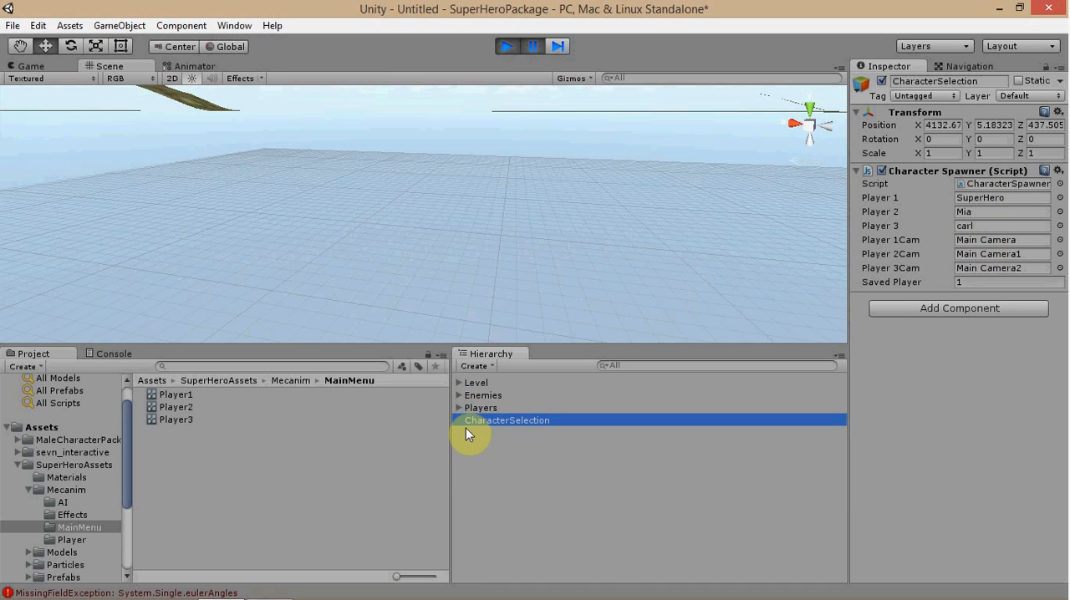
Enable the Smooth Follow Script on the Main Camera under SuperHero in the Players group.
{"action": "left_click", "coordinate": [458, 383]}
{"action": "left_click", "coordinate": [458, 383]}
{"action": "left_click", "coordinate": [458, 408]}
{"action": "left_click", "coordinate": [499, 444]}
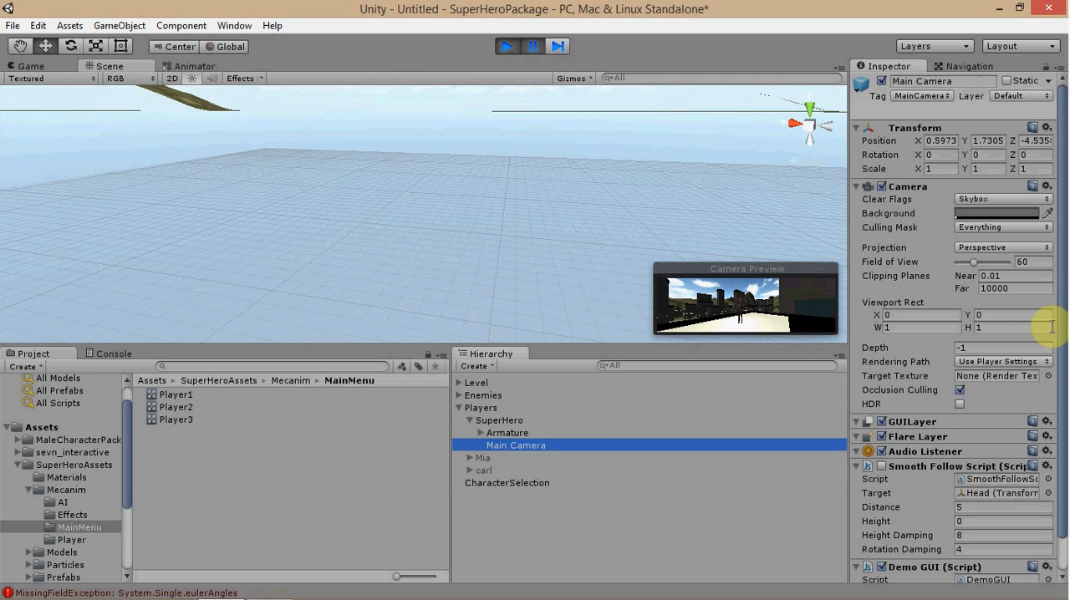
{"action": "scroll", "coordinate": [1003, 368], "scroll_direction": "down", "scroll_amount": 1}
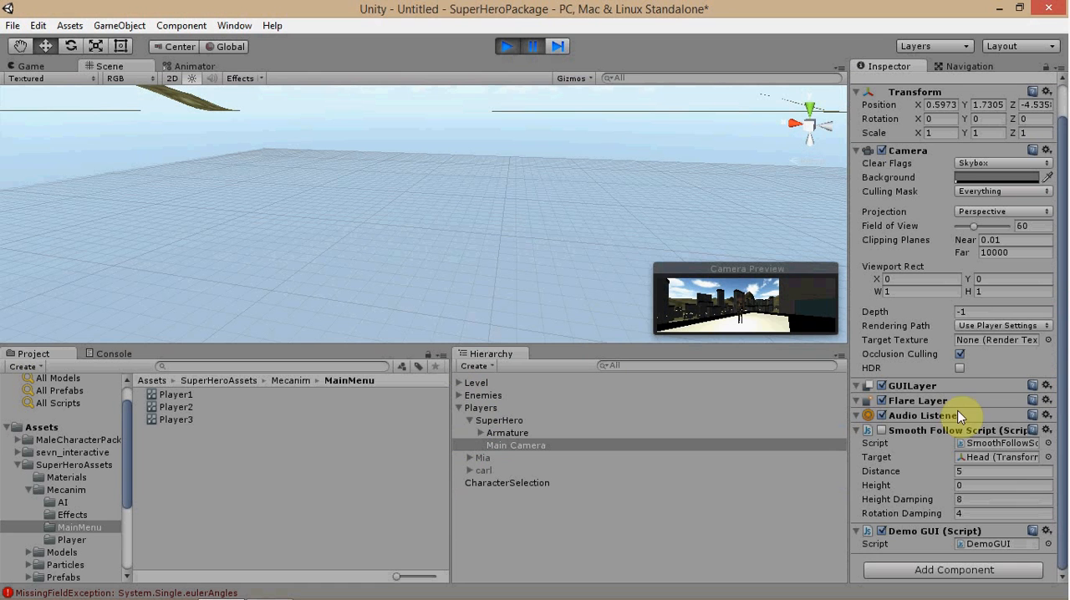
{"action": "left_click", "coordinate": [880, 431]}
Move SuperHero's Main Camera to the top level of the hierarchy, and parent it back under SuperHero.
{"action": "left_click_drag", "start_coordinate": [511, 449], "coordinate": [534, 376]}
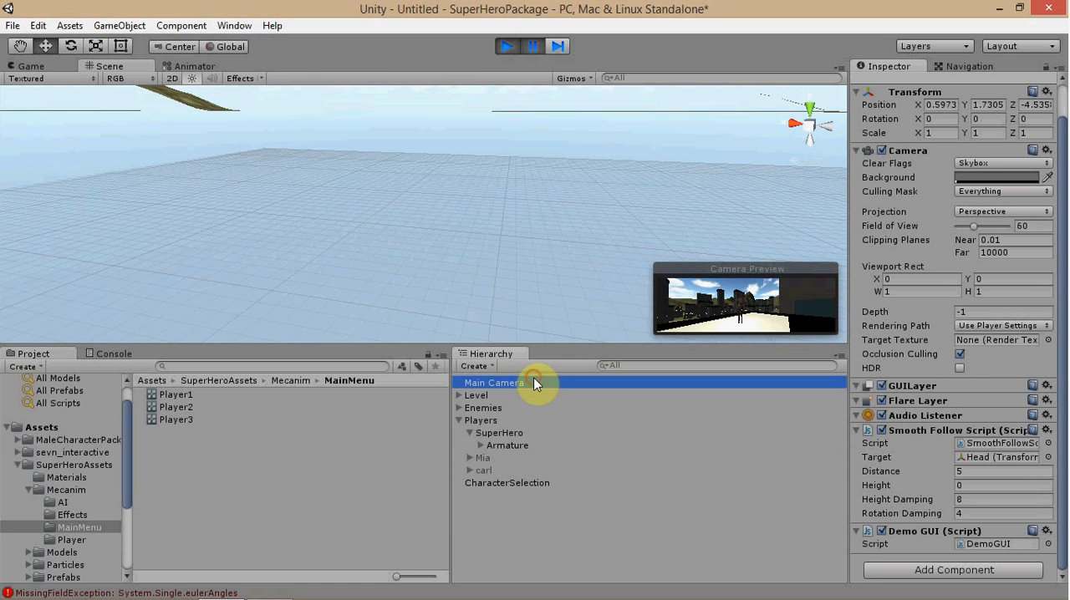
{"action": "left_click", "coordinate": [459, 421]}
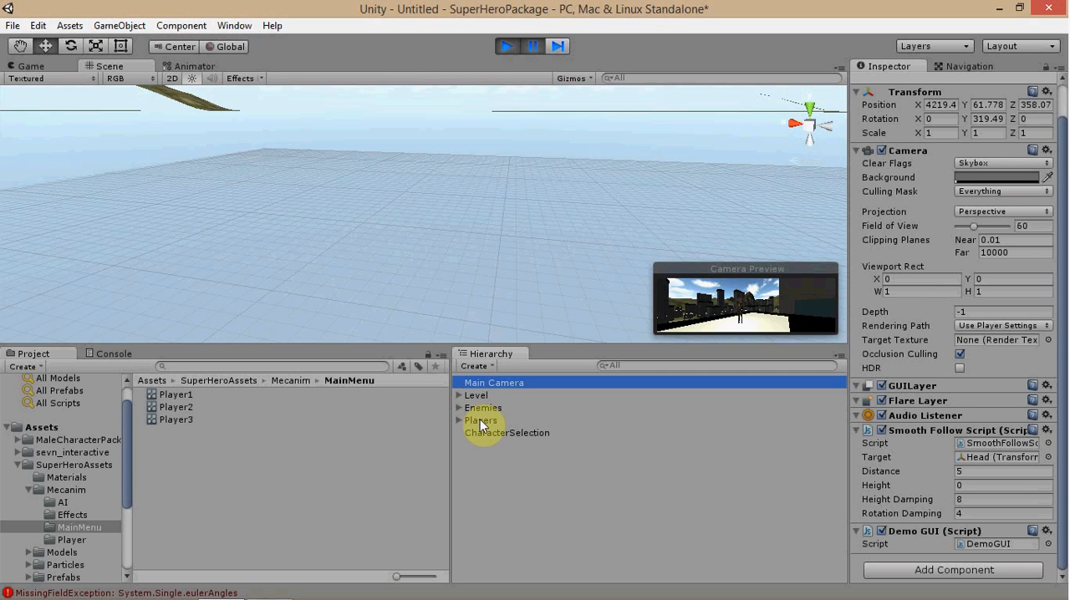
{"action": "left_click", "coordinate": [501, 432]}
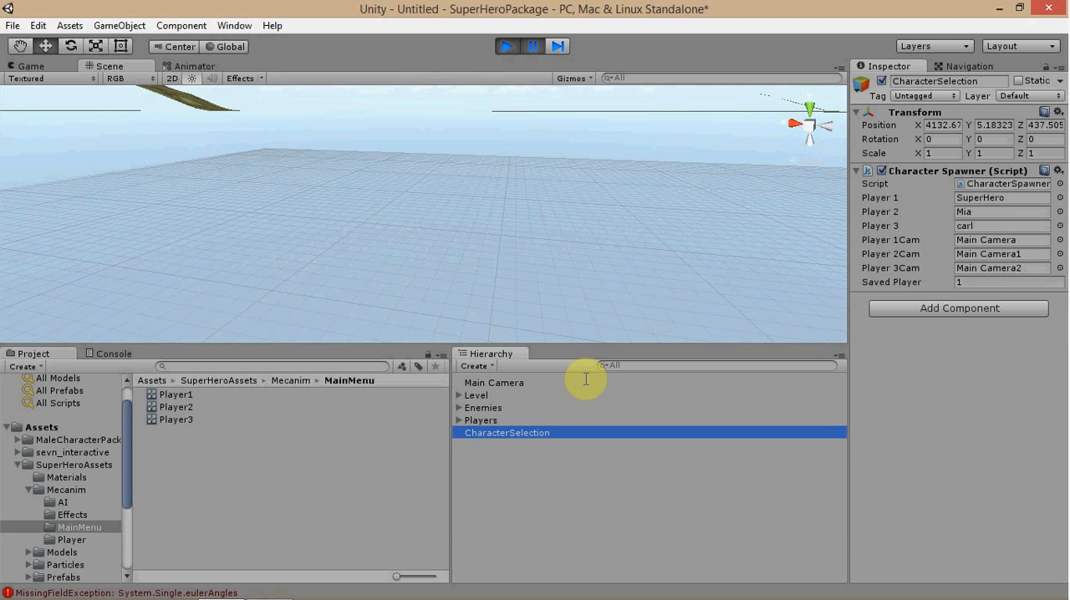
{"action": "left_click", "coordinate": [459, 421]}
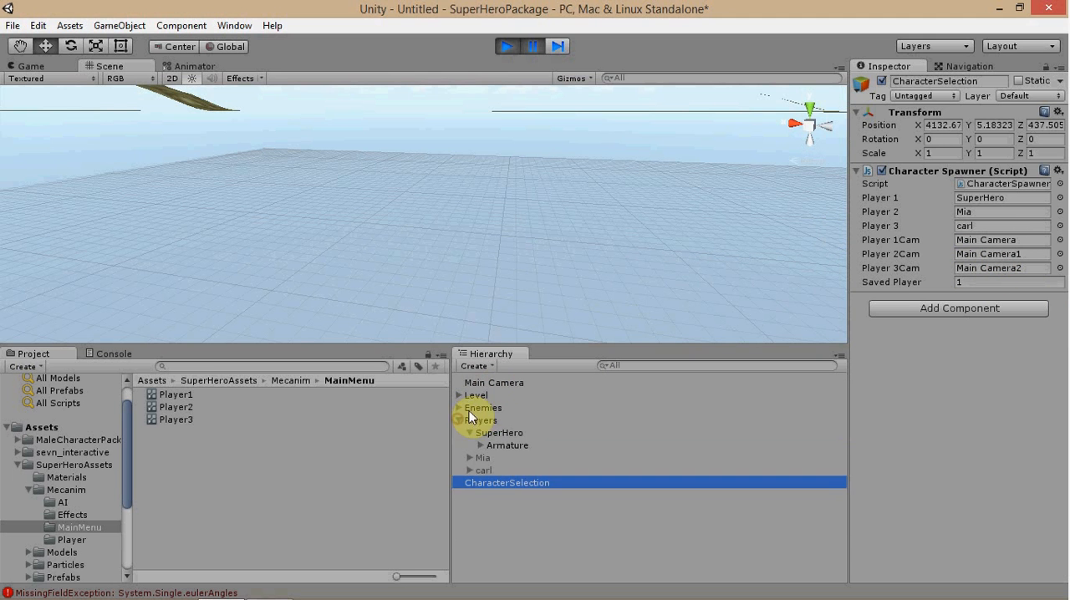
{"action": "left_click_drag", "start_coordinate": [505, 384], "coordinate": [500, 432]}
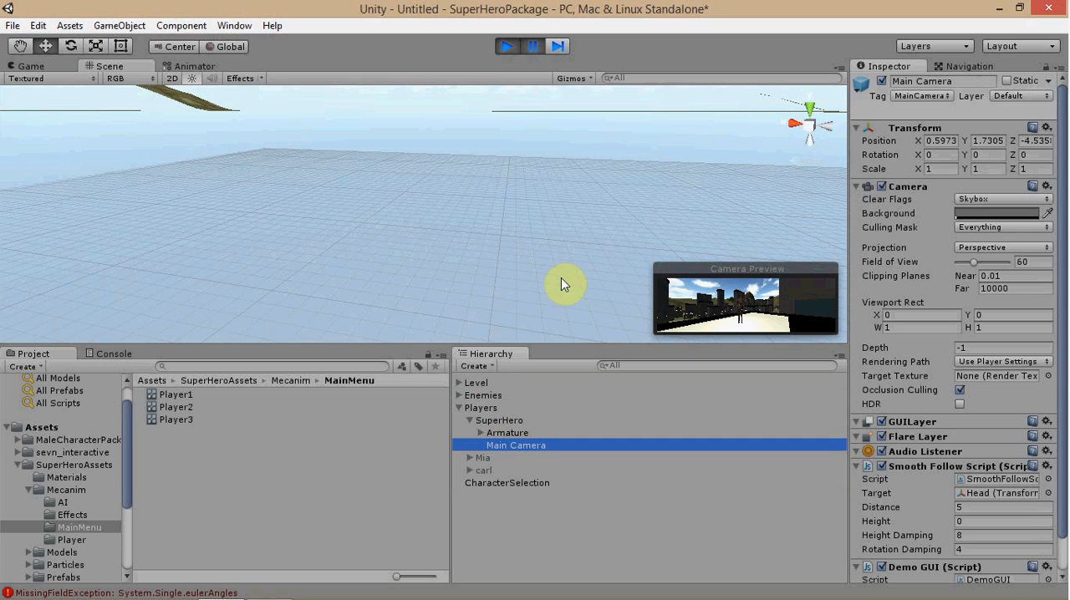
{"action": "left_click", "coordinate": [459, 408]}
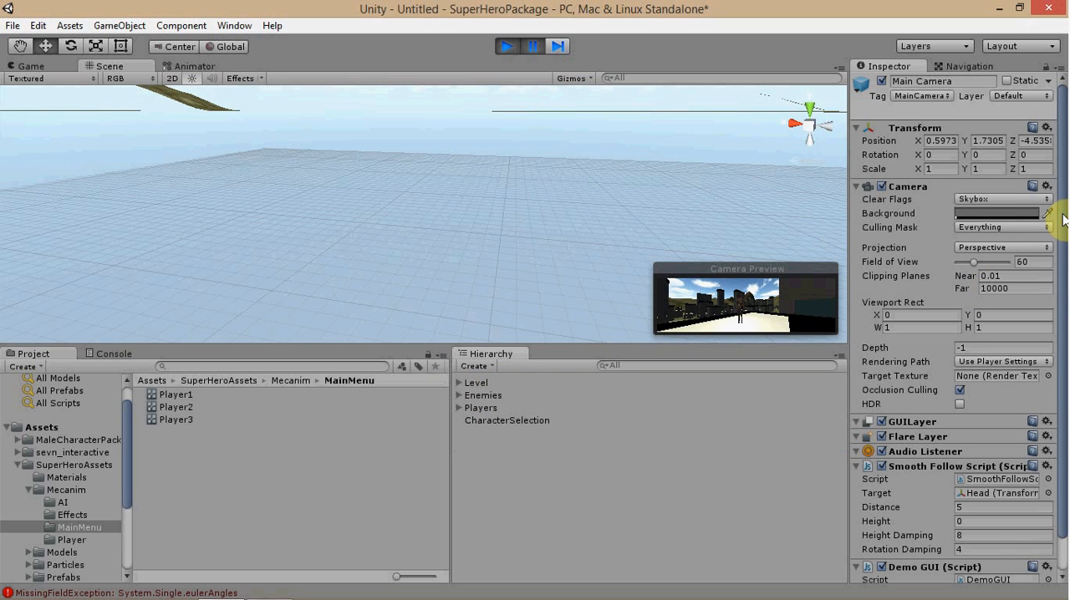
Check the Demo GUI script on the Main Camera, resume the paused game, and exit play mode.
{"action": "left_click_drag", "start_coordinate": [1063, 219], "coordinate": [1062, 339]}
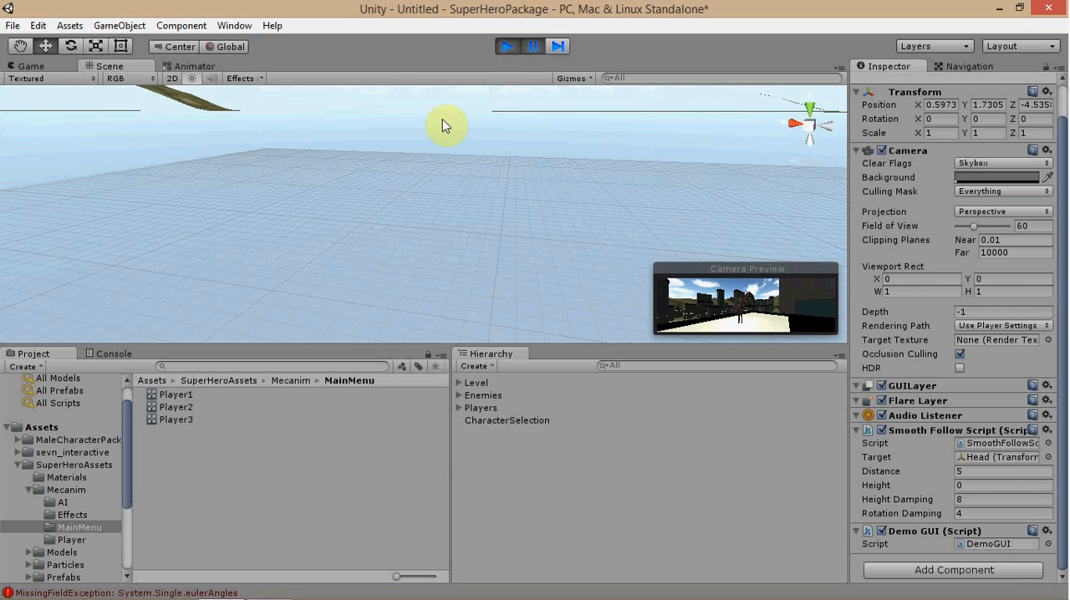
{"action": "left_click", "coordinate": [525, 47]}
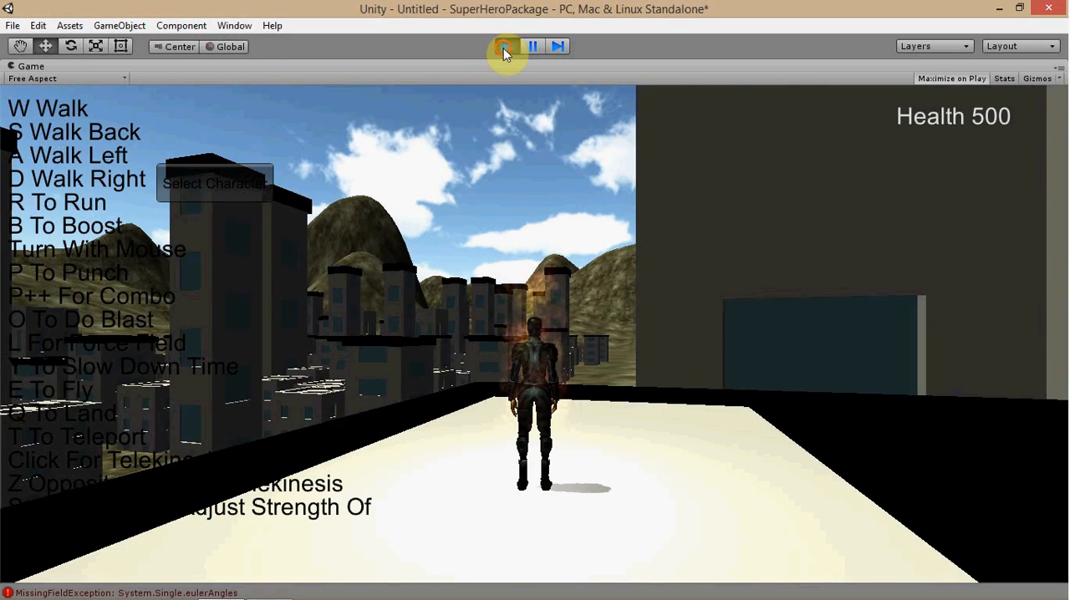
{"action": "left_click", "coordinate": [504, 47]}
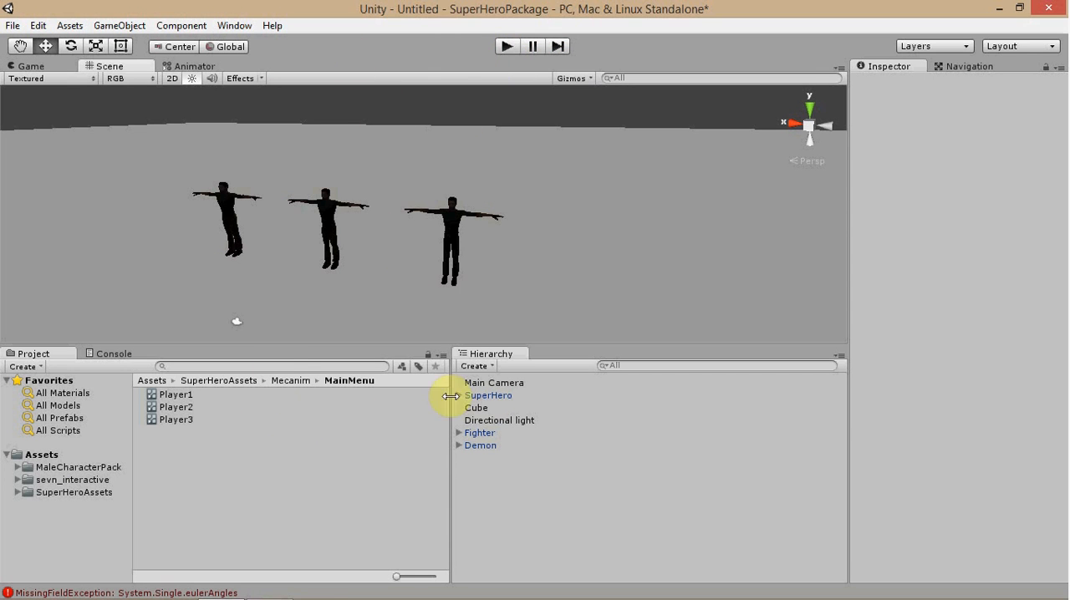
Open the Game folder in the SuperHeroAssets Scripts folder and display the DemoGUI script's code.
{"action": "left_click", "coordinate": [63, 494]}
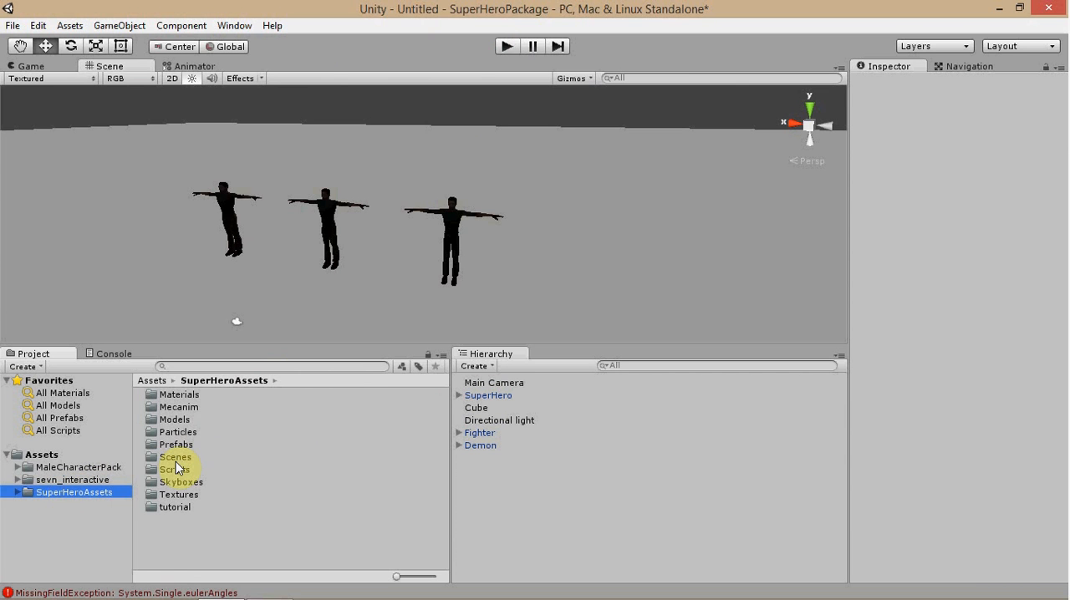
{"action": "double_click", "coordinate": [170, 470]}
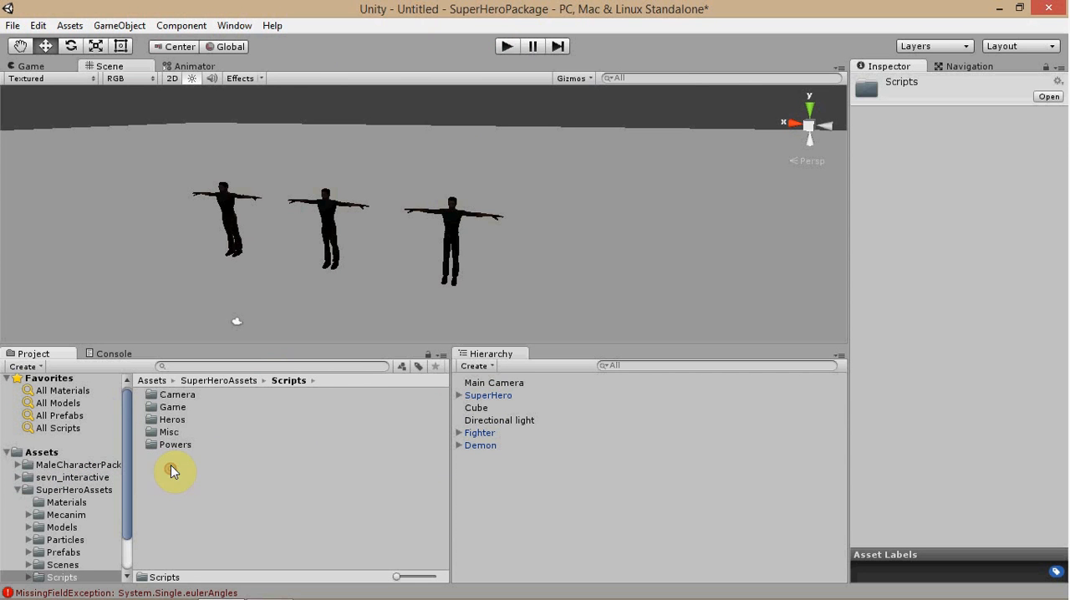
{"action": "double_click", "coordinate": [174, 407]}
{"action": "left_click", "coordinate": [178, 420]}
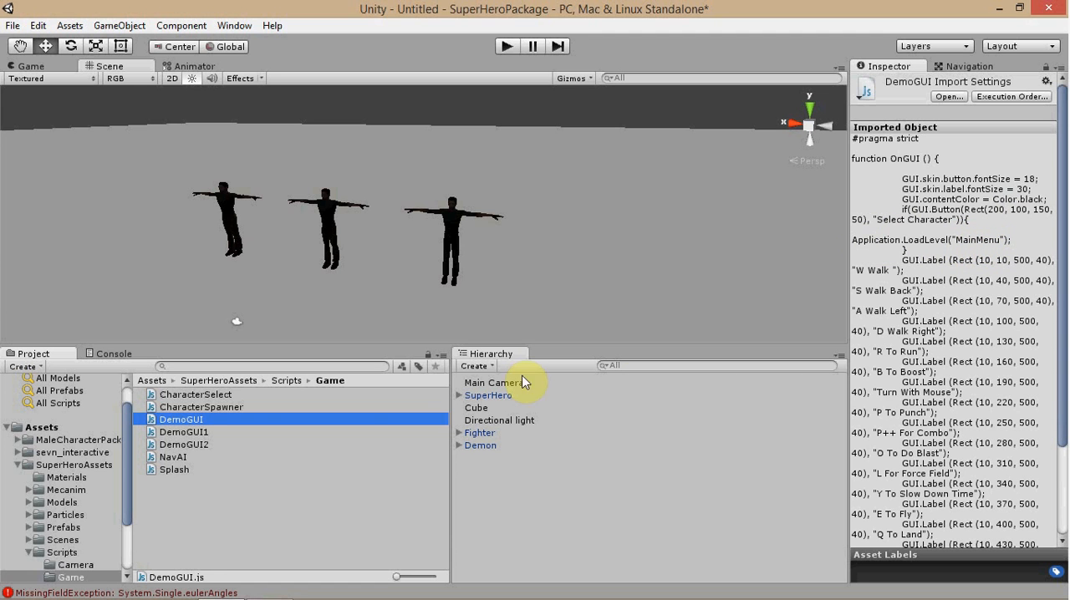
Compare the on-screen control labels in DemoGUI1 and DemoGUI2, and look through the NavAI and Splash scripts.
{"action": "left_click", "coordinate": [191, 450]}
{"action": "left_click", "coordinate": [199, 428]}
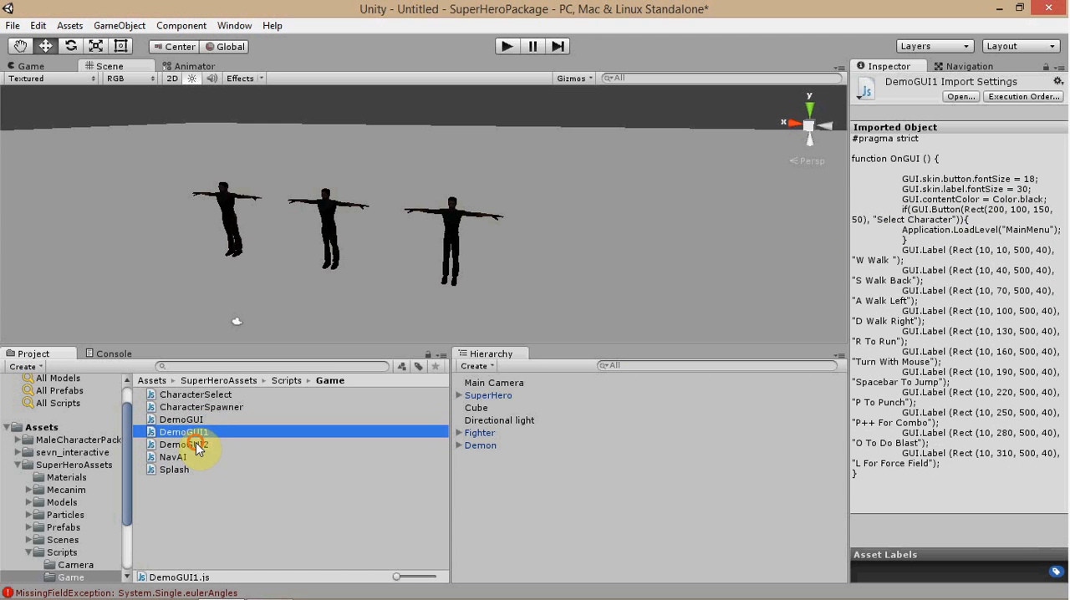
{"action": "left_click", "coordinate": [196, 443]}
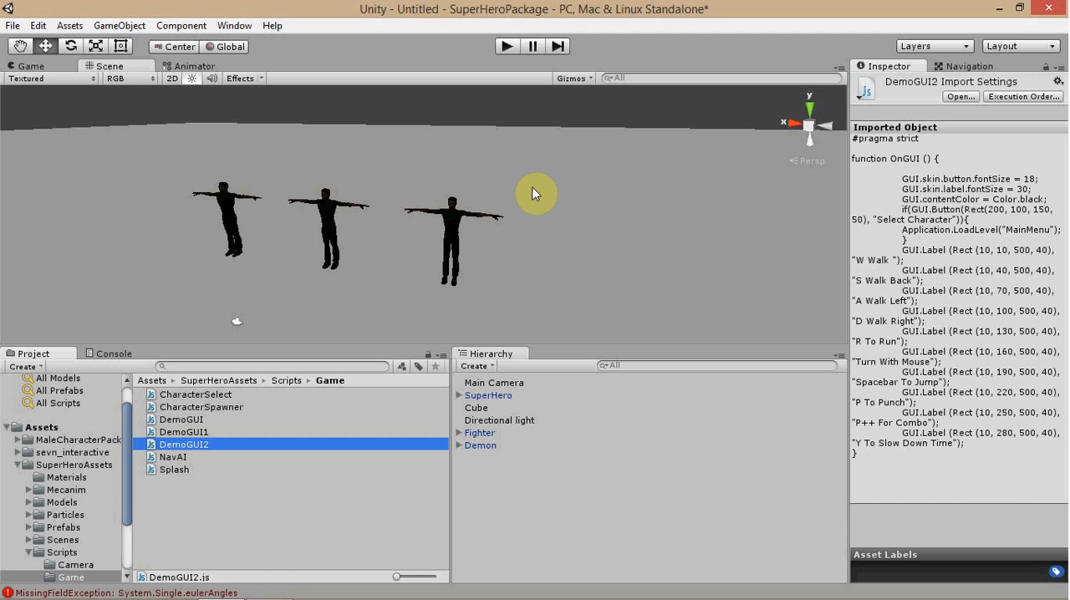
{"action": "key", "text": "Down"}
{"action": "key", "text": "Down"}
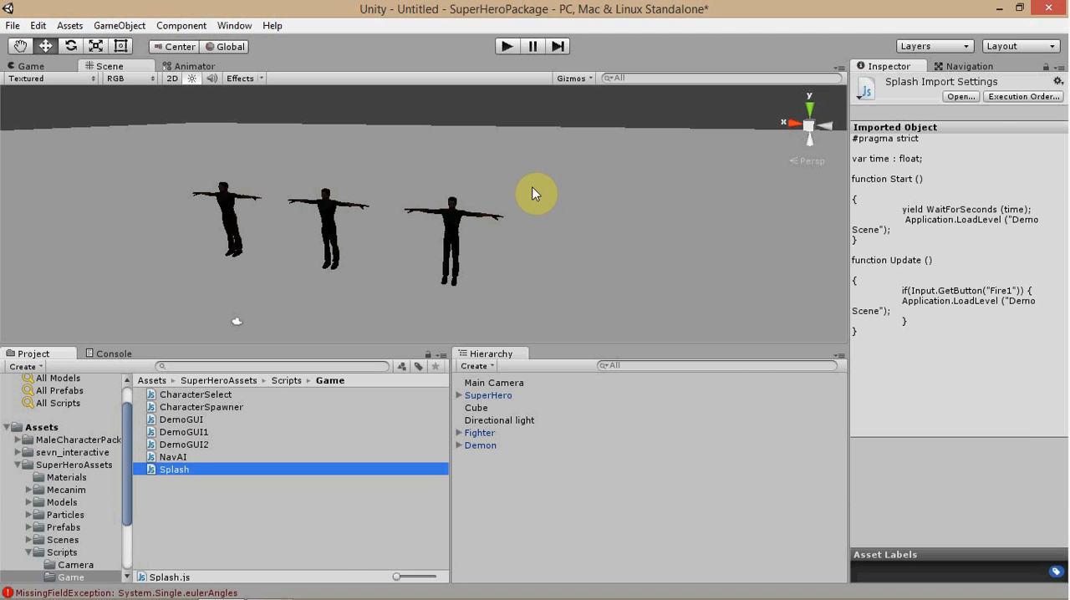